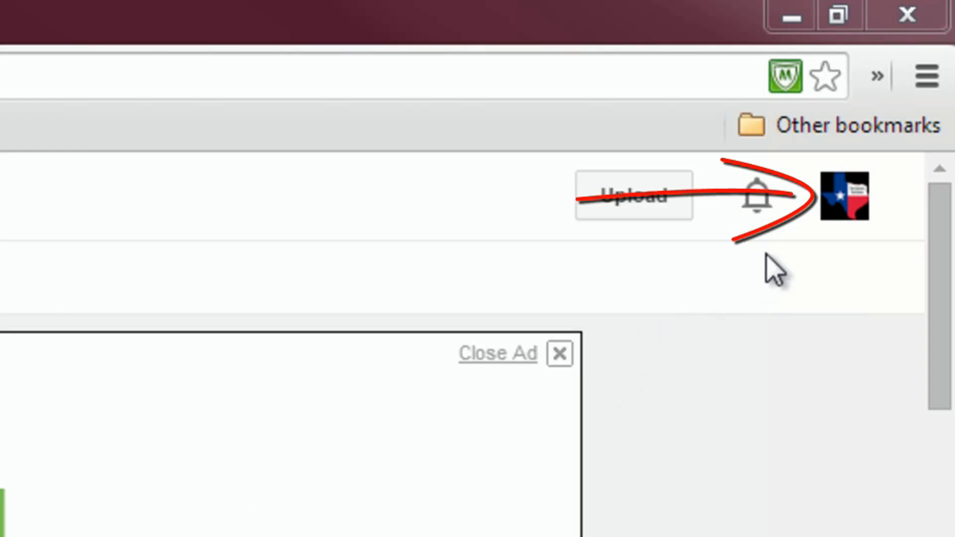
Step: Open the annotations editor for the "Test" video from the Creator Studio video manager
{"action": "left_click", "coordinate": [838, 202]}
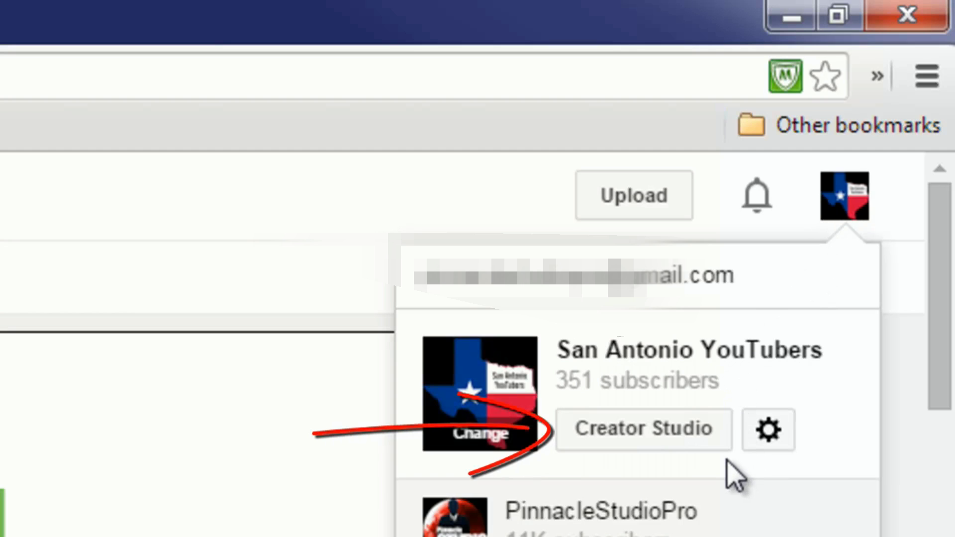
{"action": "left_click", "coordinate": [623, 429]}
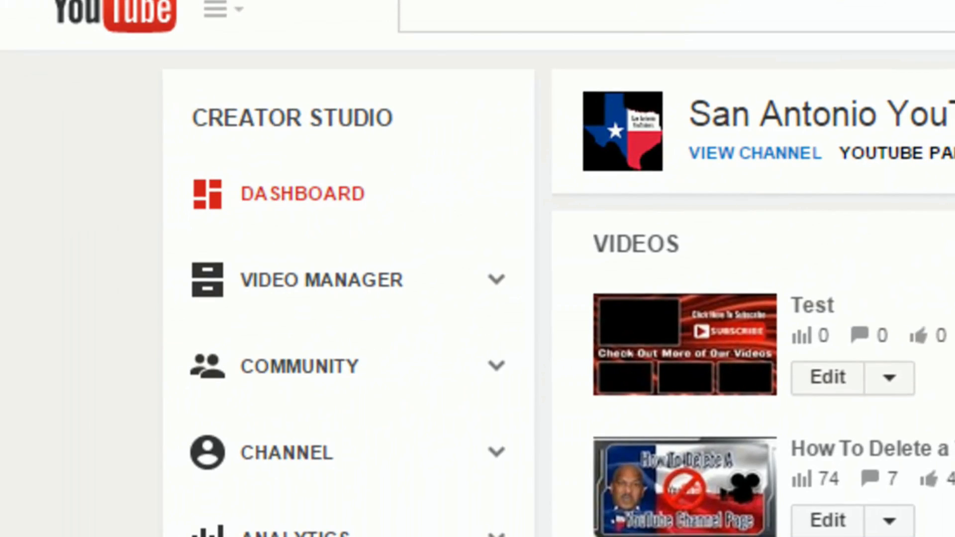
{"action": "left_click", "coordinate": [304, 282]}
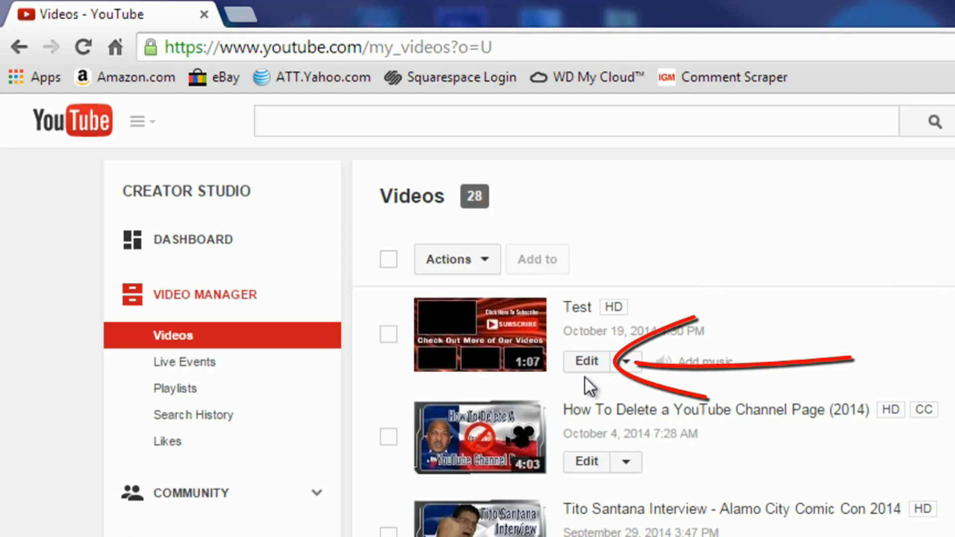
{"action": "left_click", "coordinate": [583, 362]}
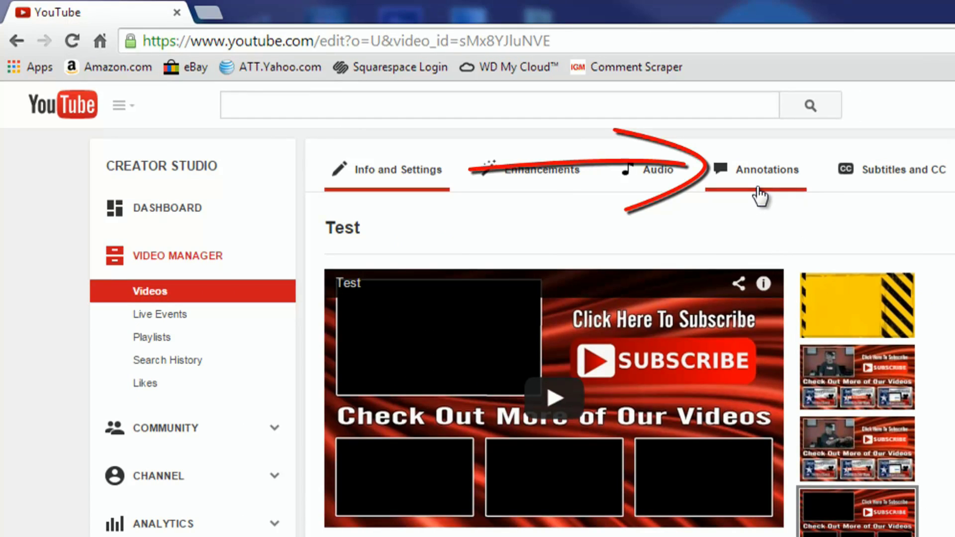
{"action": "left_click", "coordinate": [760, 170]}
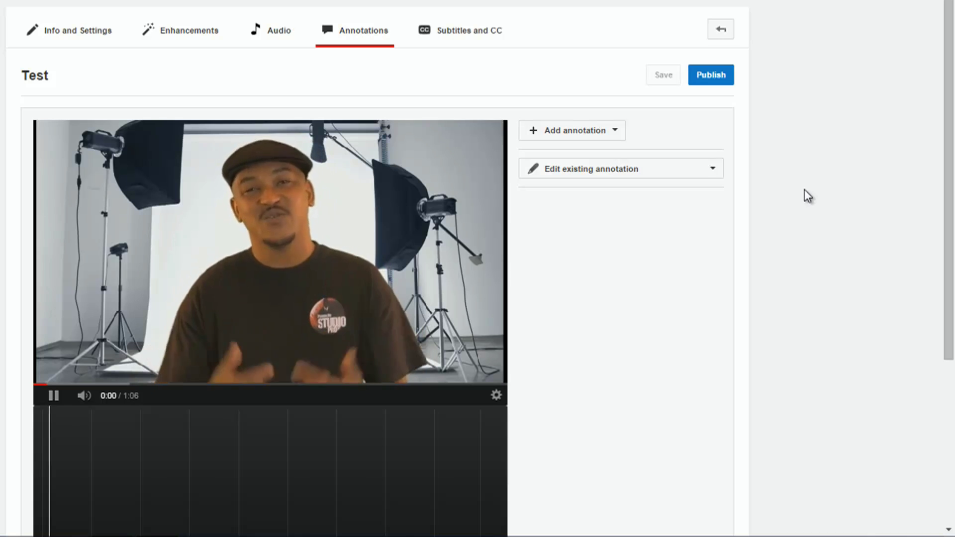
Step: Pause the video, set the playhead to 0:04, and add a speech bubble annotation there
{"action": "left_click", "coordinate": [53, 400]}
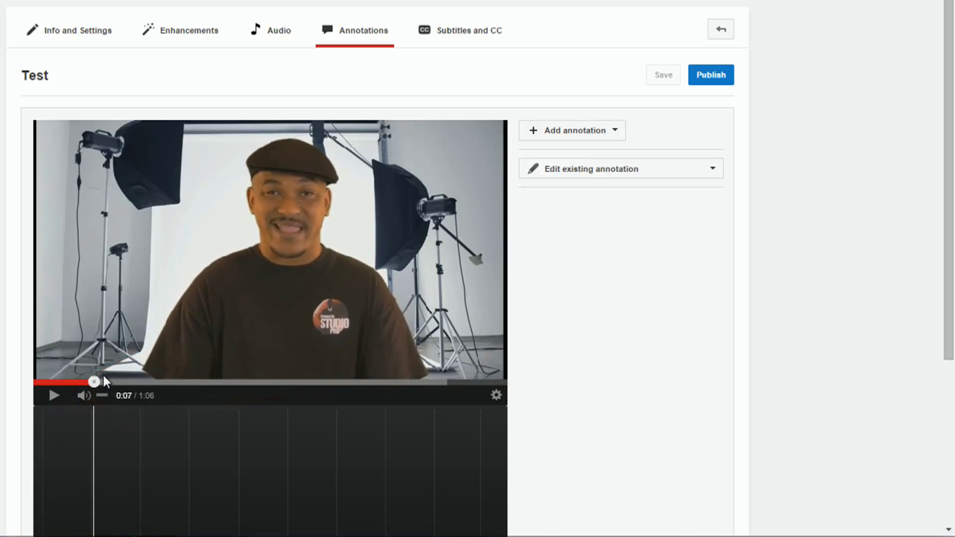
{"action": "left_click_drag", "start_coordinate": [94, 381], "coordinate": [75, 382]}
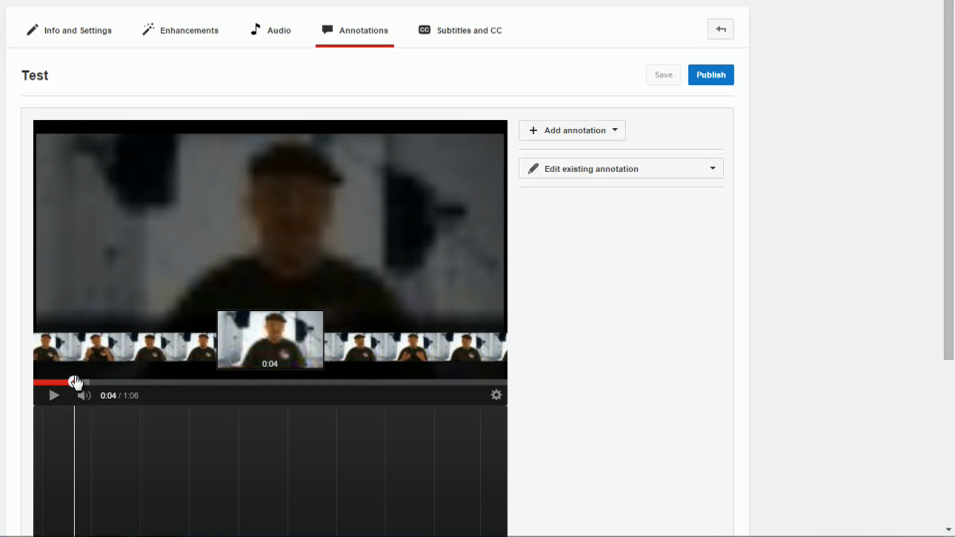
{"action": "left_click_drag", "start_coordinate": [75, 382], "coordinate": [74, 382]}
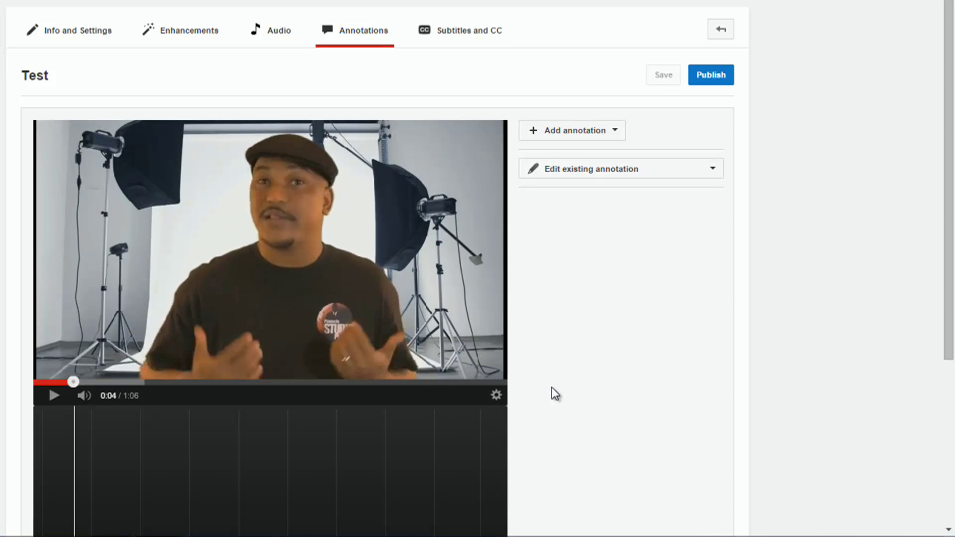
{"action": "scroll", "coordinate": [551, 387], "scroll_direction": "down", "scroll_amount": 2}
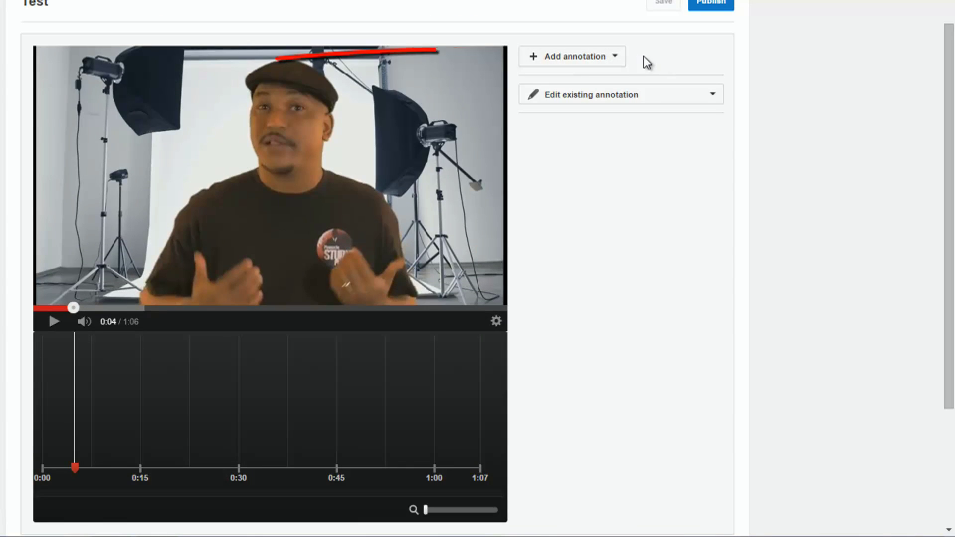
{"action": "left_click", "coordinate": [617, 56]}
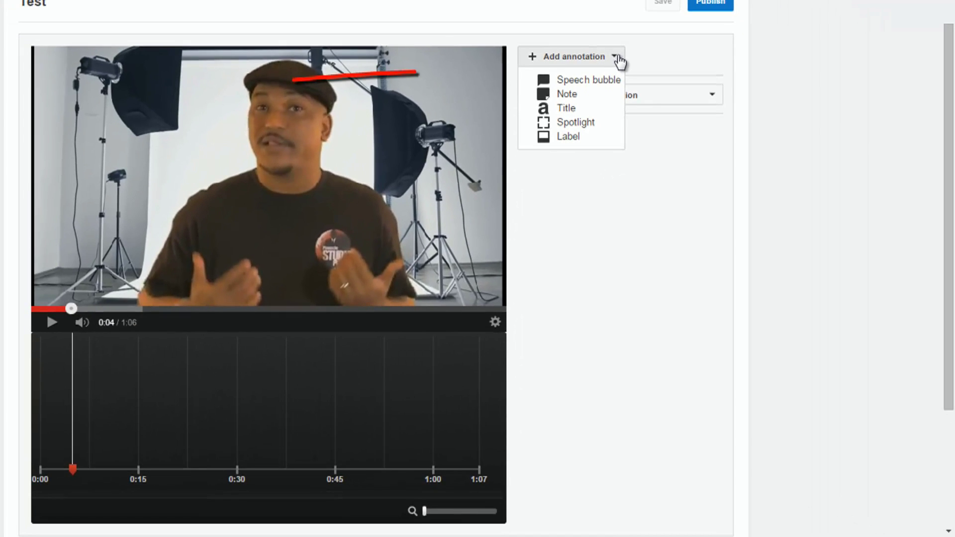
{"action": "left_click", "coordinate": [593, 80]}
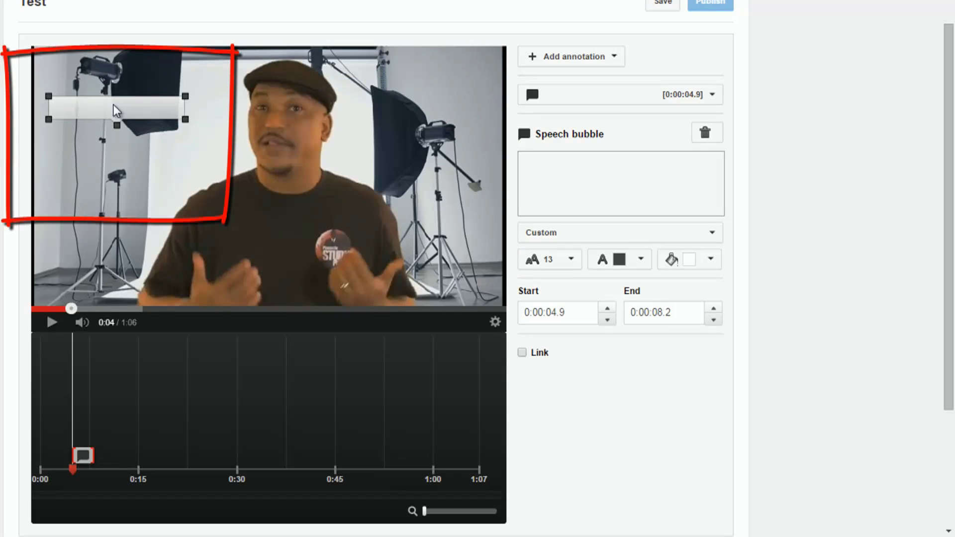
Step: Make the speech bubble narrower and taller, and place it beside the man's head with its tail pointing toward his face
{"action": "mouse_move", "coordinate": [114, 107]}
{"action": "left_mouse_down"}
{"action": "mouse_move", "coordinate": [148, 116]}
{"action": "mouse_move", "coordinate": [142, 92]}
{"action": "left_mouse_up"}
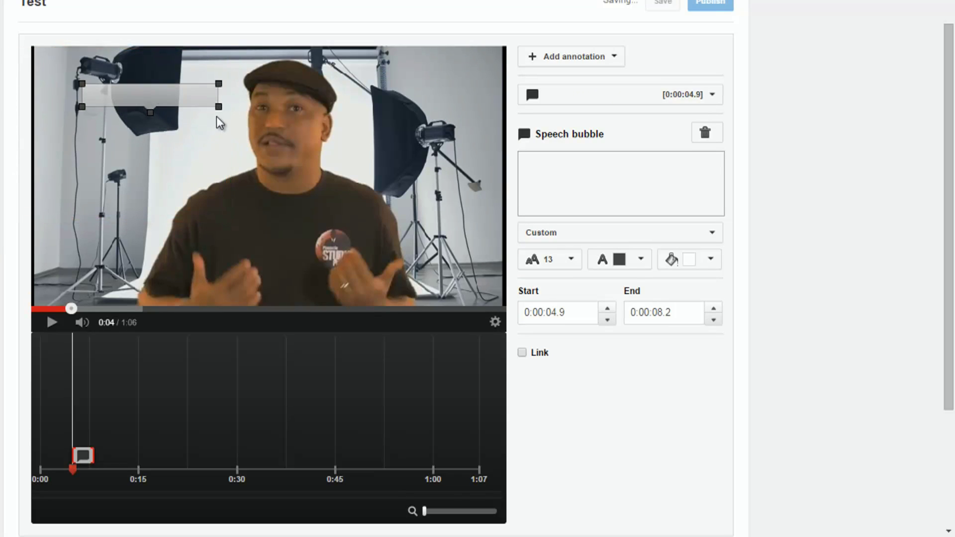
{"action": "left_click_drag", "start_coordinate": [219, 106], "coordinate": [187, 143]}
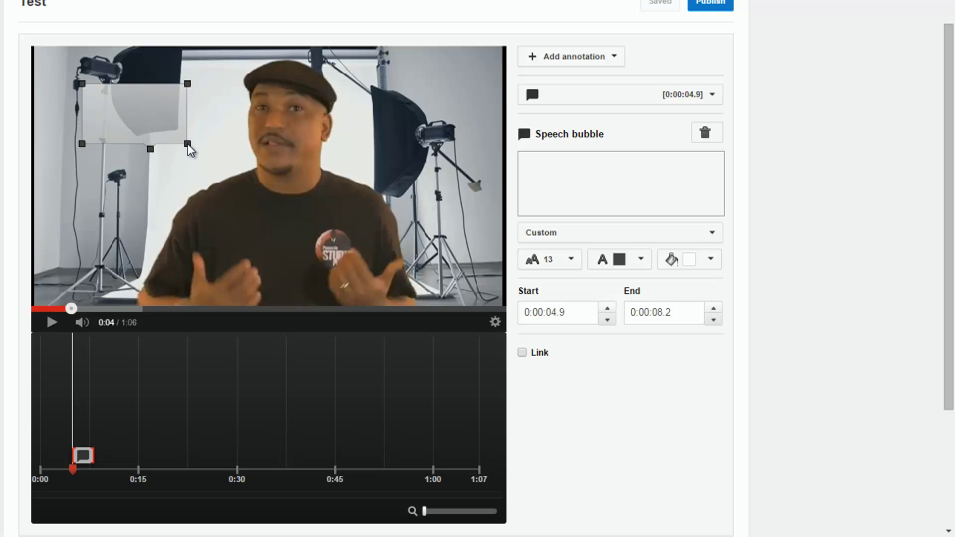
{"action": "mouse_move", "coordinate": [129, 112]}
{"action": "left_mouse_down"}
{"action": "mouse_move", "coordinate": [296, 113]}
{"action": "mouse_move", "coordinate": [411, 101]}
{"action": "left_mouse_up"}
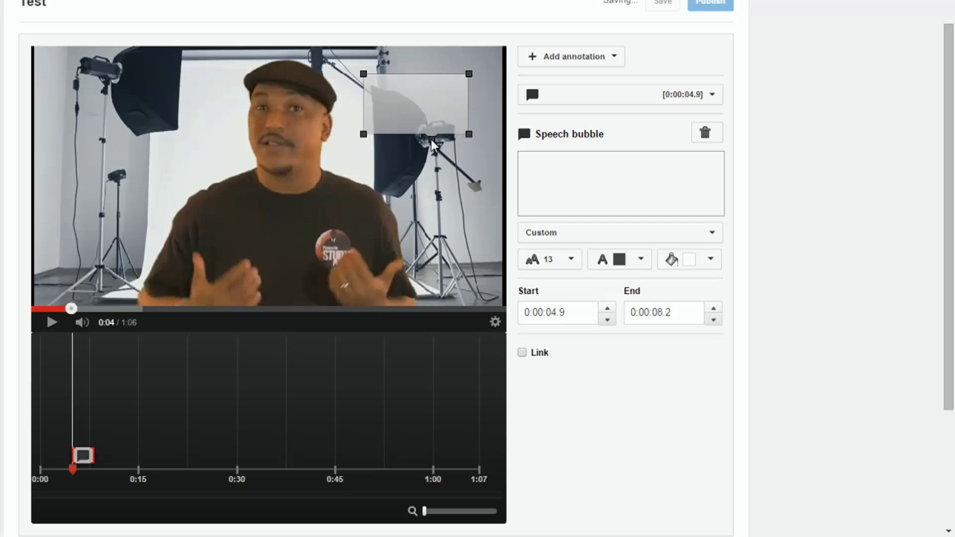
{"action": "left_click_drag", "start_coordinate": [366, 140], "coordinate": [337, 143]}
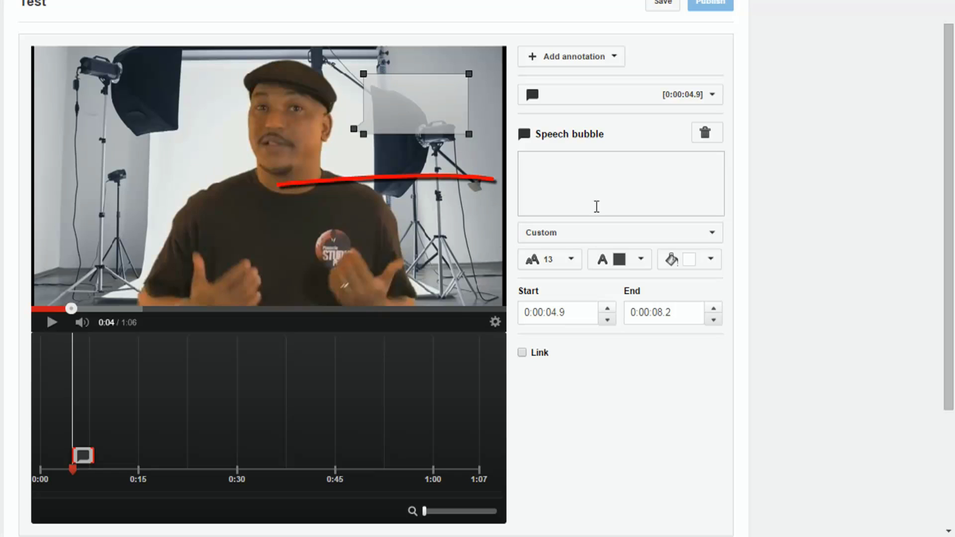
Step: Enter "I love my YouTube Subscribers!!!" as the speech bubble's text
{"action": "left_click", "coordinate": [544, 169]}
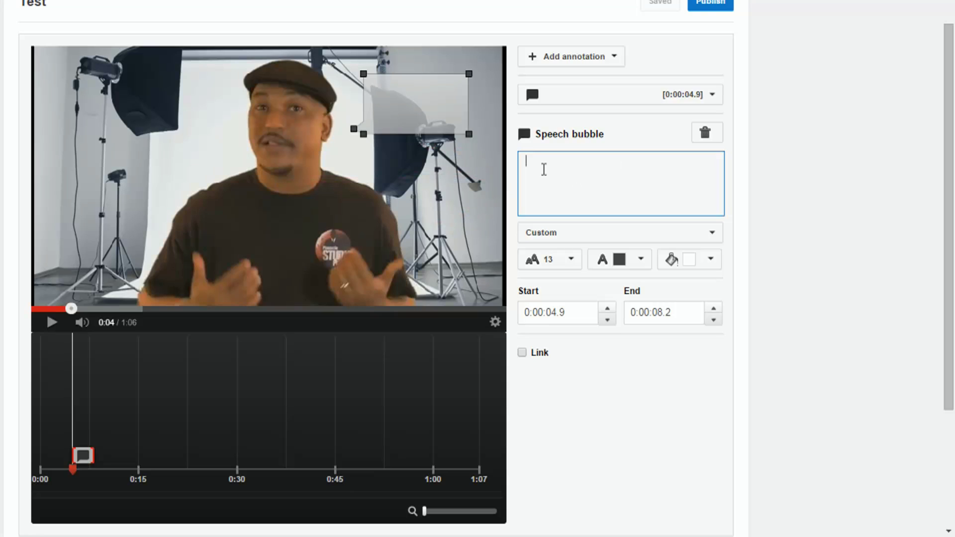
{"action": "type", "text": "I love my "}
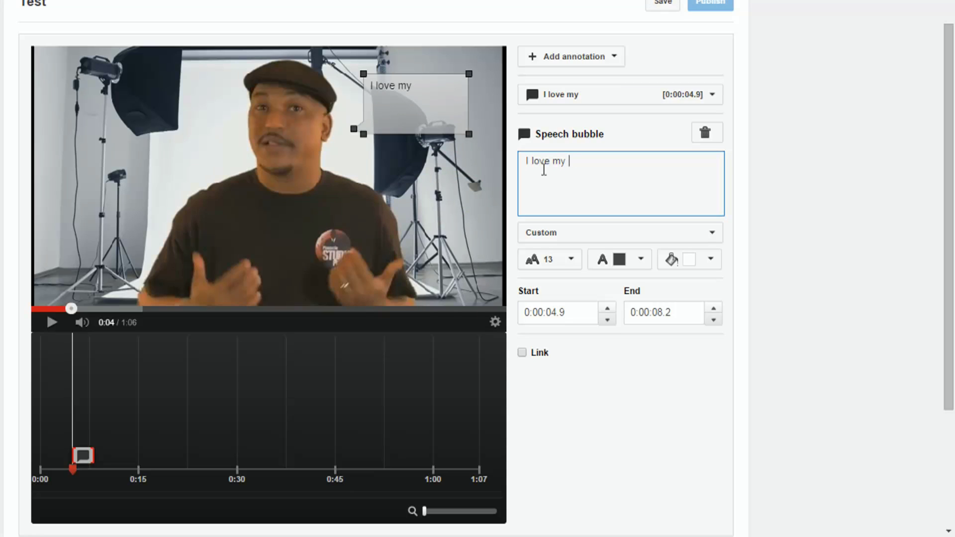
{"action": "type", "text": "YouTube Subs"}
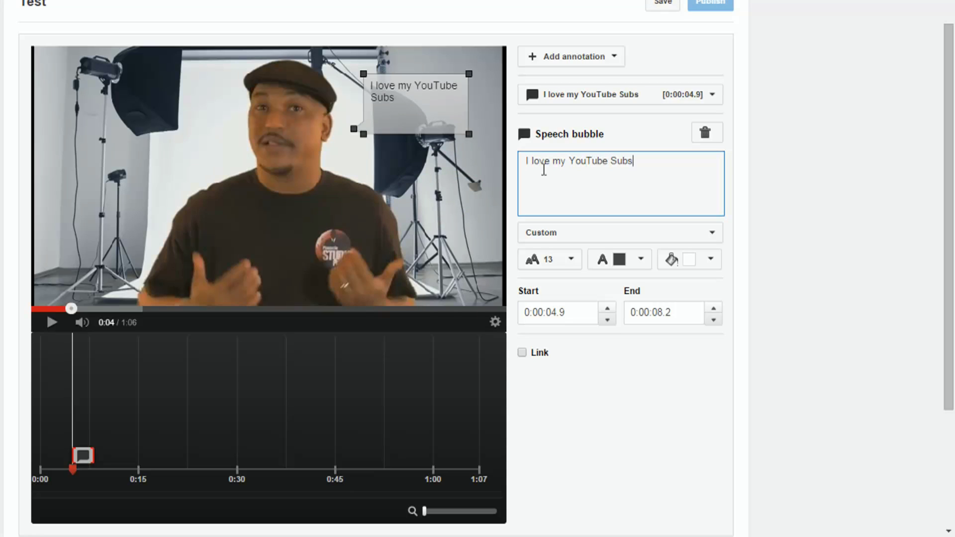
{"action": "type", "text": "cribers!!!"}
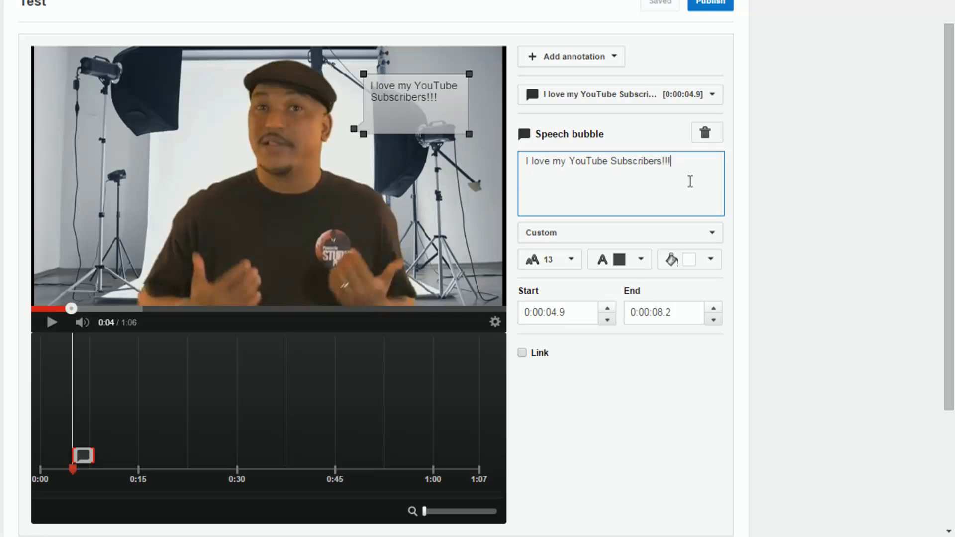
Step: Try the Normal style on the speech bubble, apply the Impact style instead, and set the font size to 28
{"action": "left_click", "coordinate": [713, 233]}
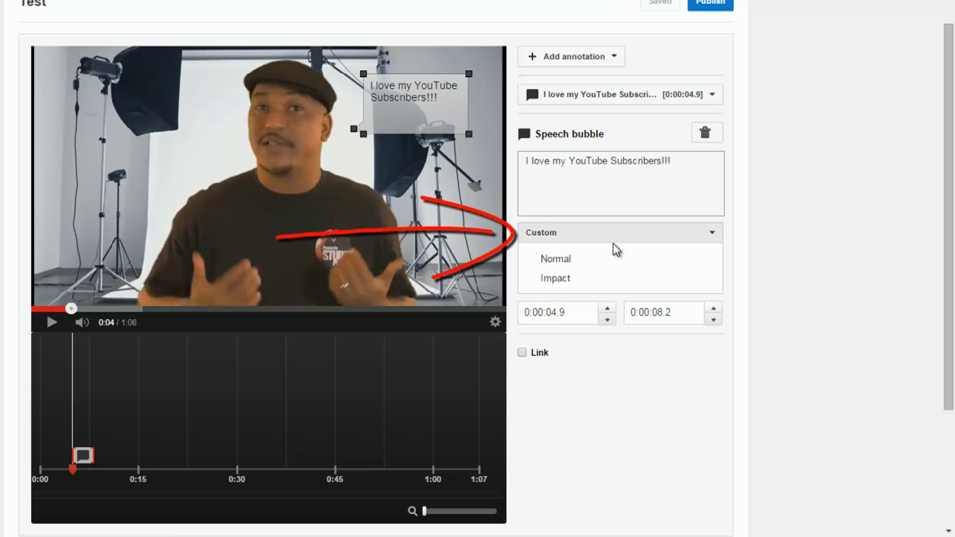
{"action": "left_click", "coordinate": [572, 260]}
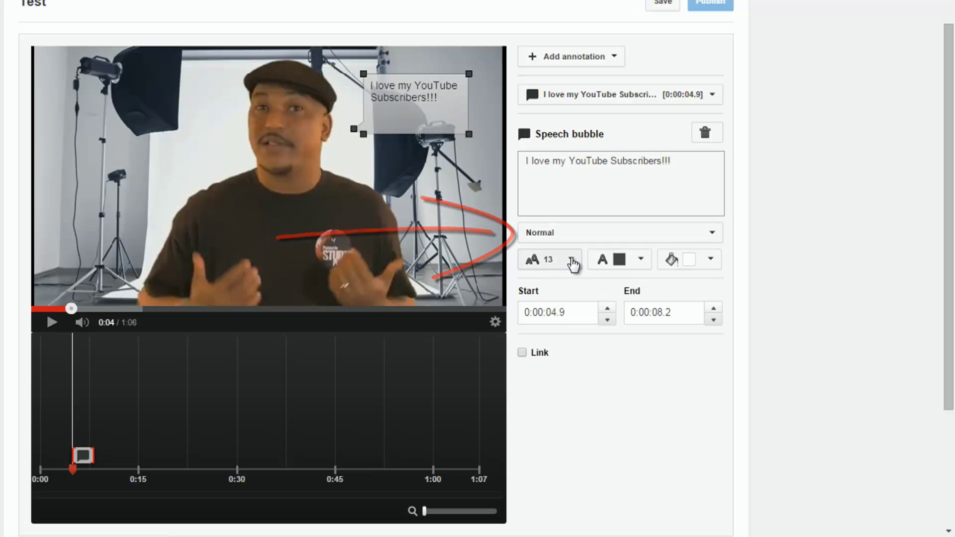
{"action": "left_click", "coordinate": [713, 235]}
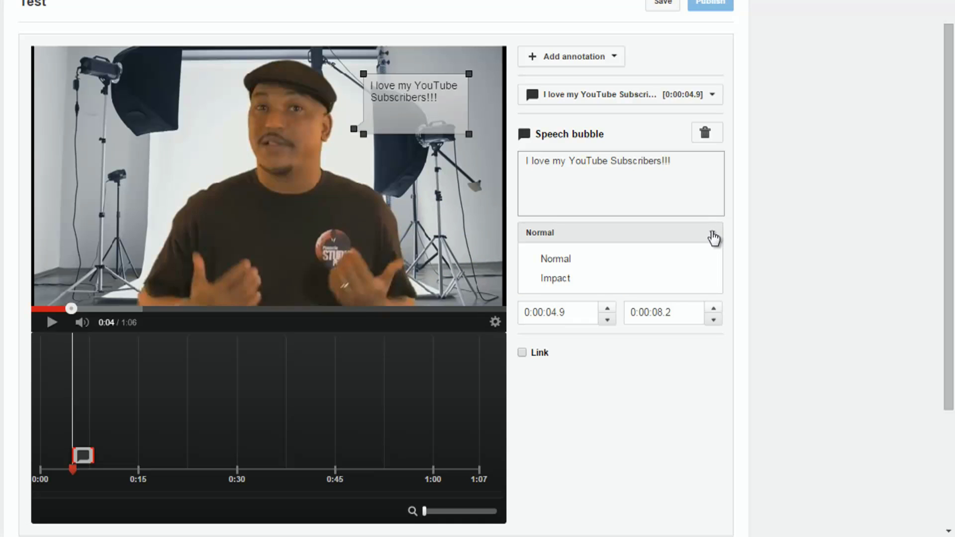
{"action": "left_click", "coordinate": [590, 282]}
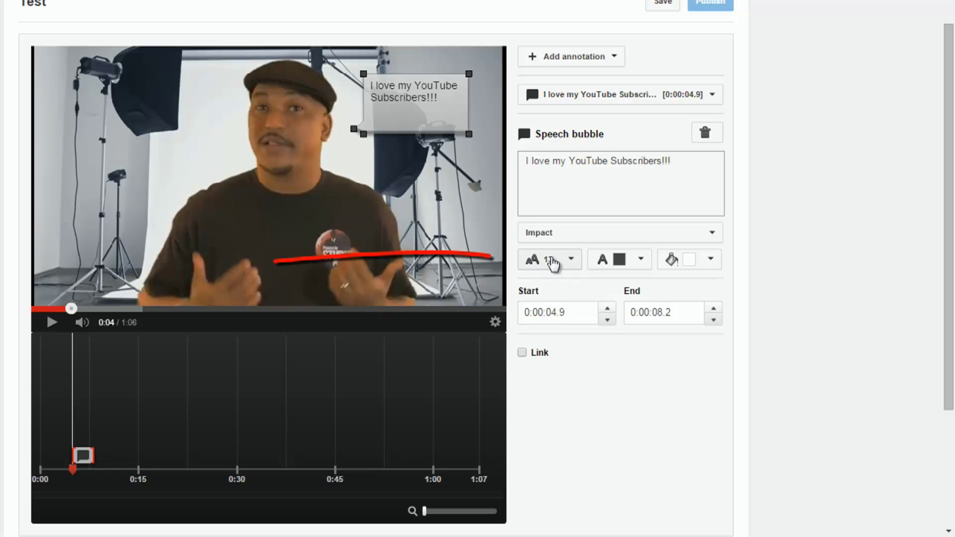
{"action": "left_click", "coordinate": [571, 262]}
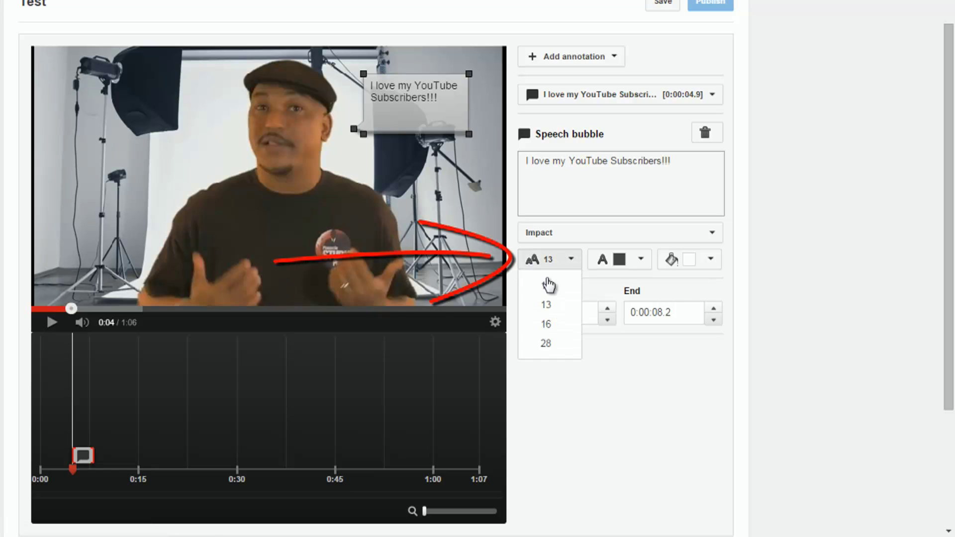
{"action": "left_click", "coordinate": [547, 345]}
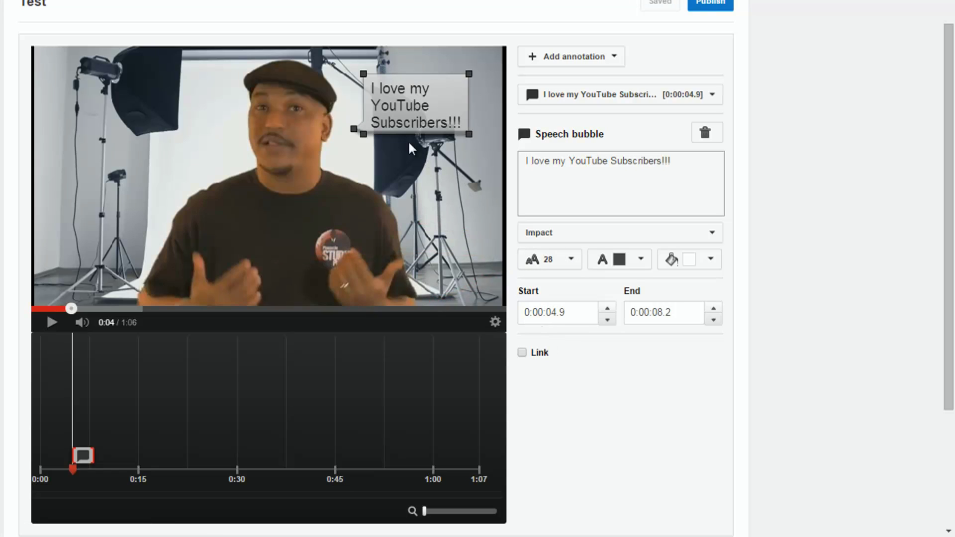
Step: Try white for the speech bubble's text color, and set it to black
{"action": "left_click", "coordinate": [642, 263]}
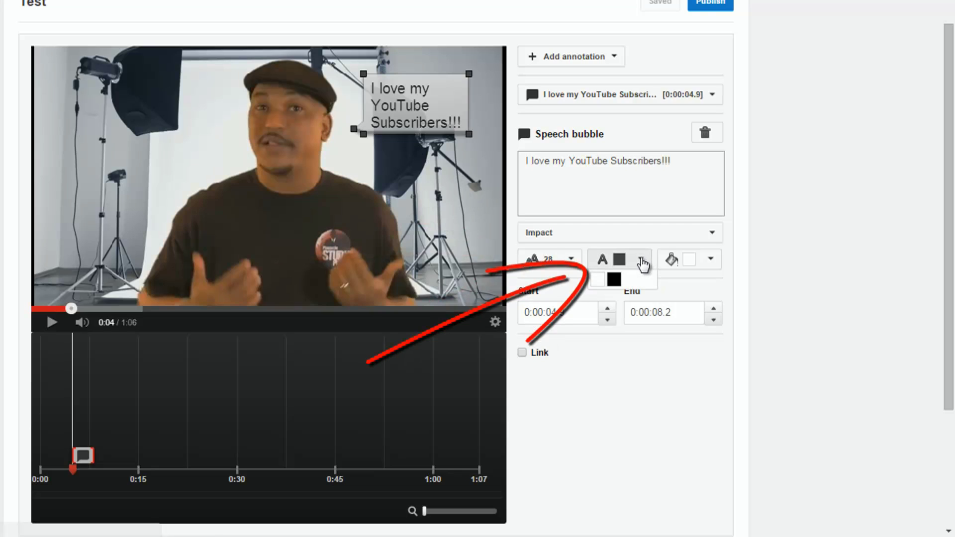
{"action": "left_click", "coordinate": [601, 282]}
{"action": "left_click", "coordinate": [642, 262]}
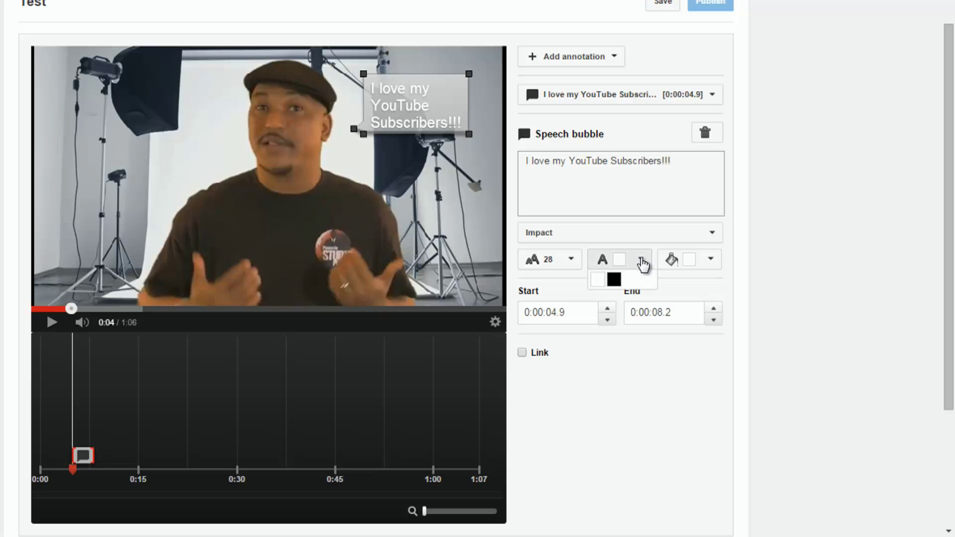
{"action": "left_click", "coordinate": [614, 280]}
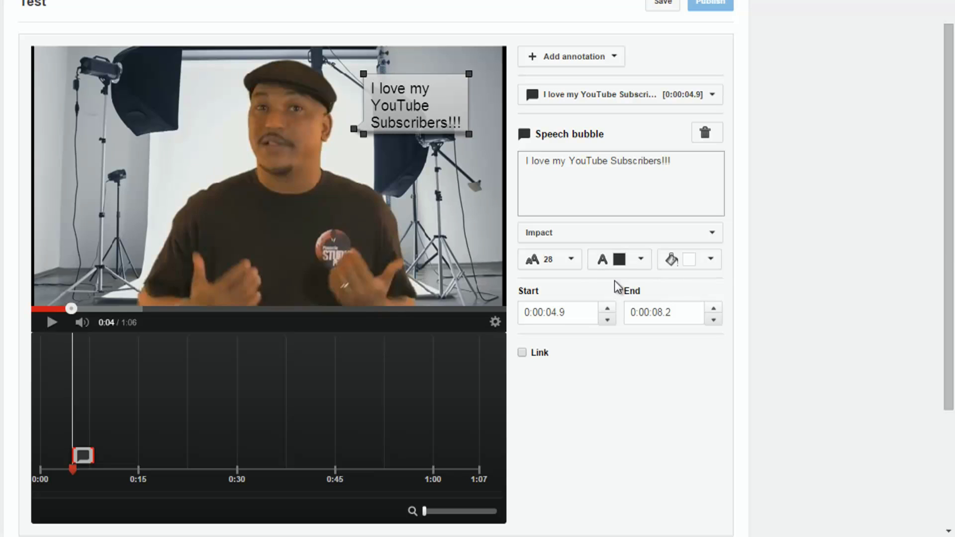
Step: Try dark red and medium gray backgrounds for the speech bubble, and set the background to light gray
{"action": "left_click", "coordinate": [713, 259]}
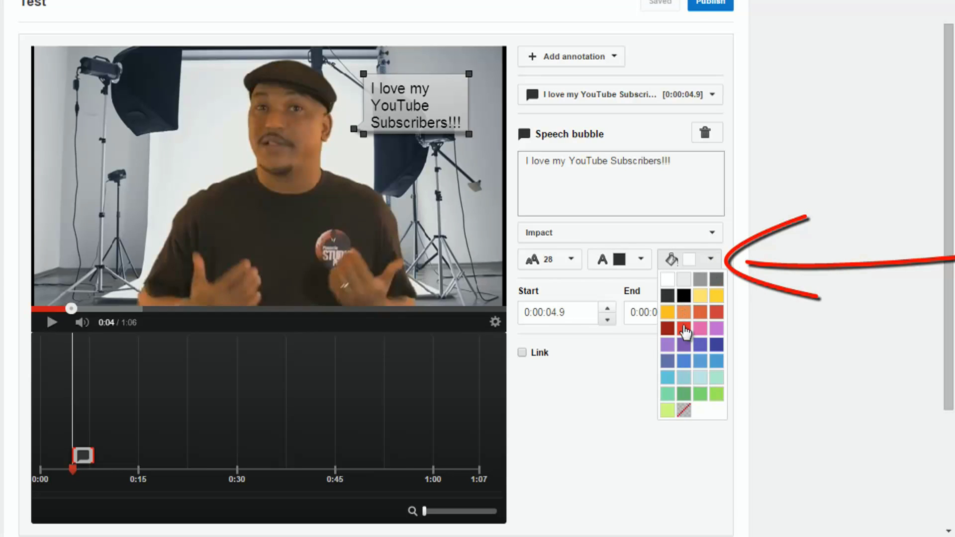
{"action": "left_click", "coordinate": [668, 328]}
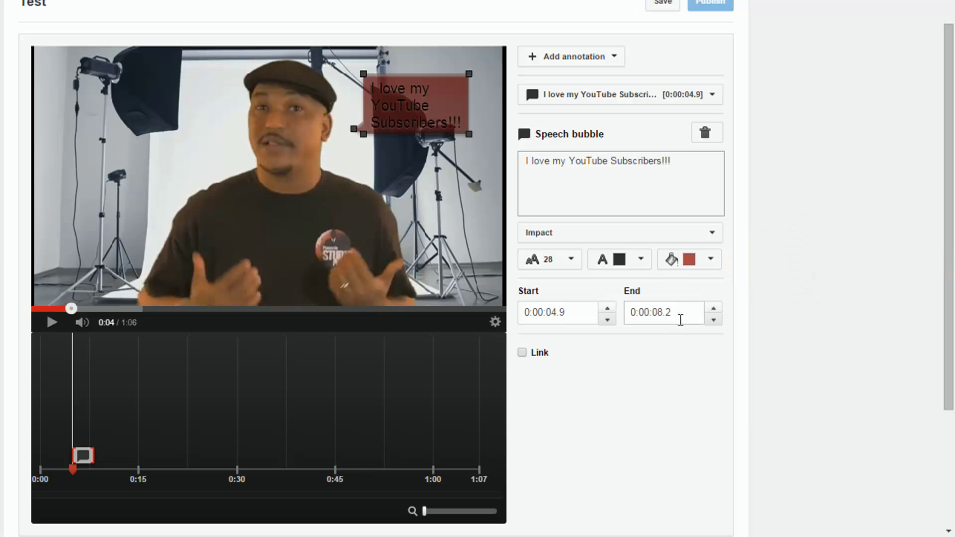
{"action": "left_click", "coordinate": [710, 261]}
{"action": "left_click", "coordinate": [701, 278]}
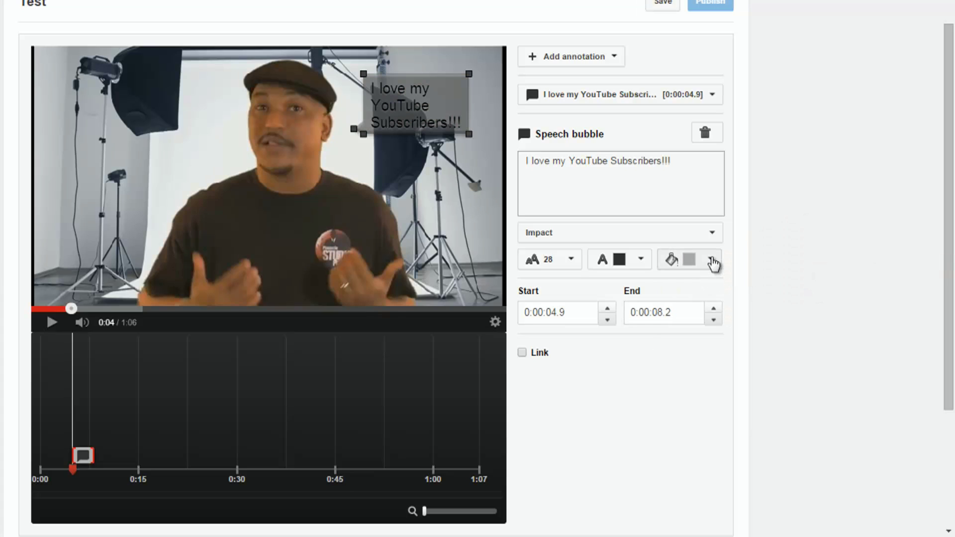
{"action": "left_click", "coordinate": [711, 259]}
{"action": "left_click", "coordinate": [680, 282]}
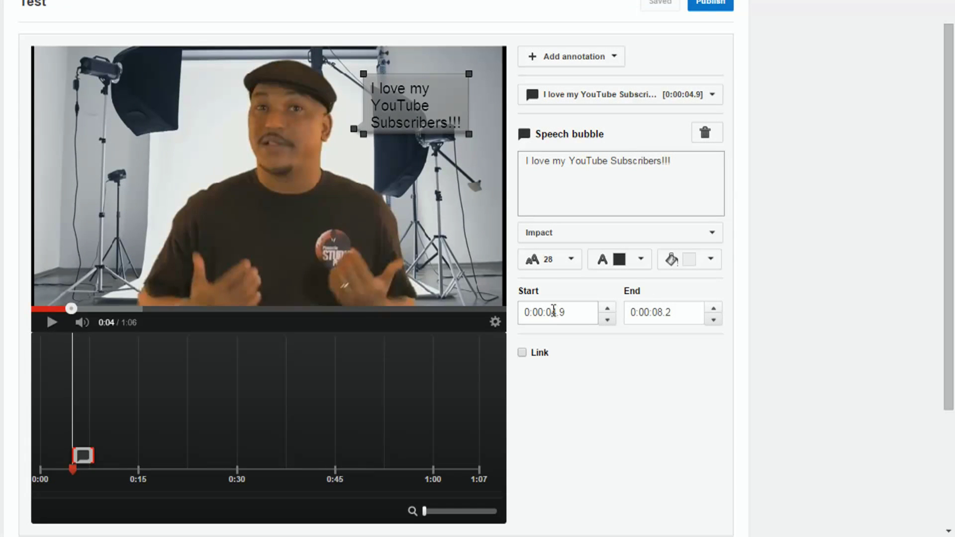
Step: Set the speech bubble's start time to 0:00:05.0 and its end time to 0:00:08.0
{"action": "double_click", "coordinate": [551, 312]}
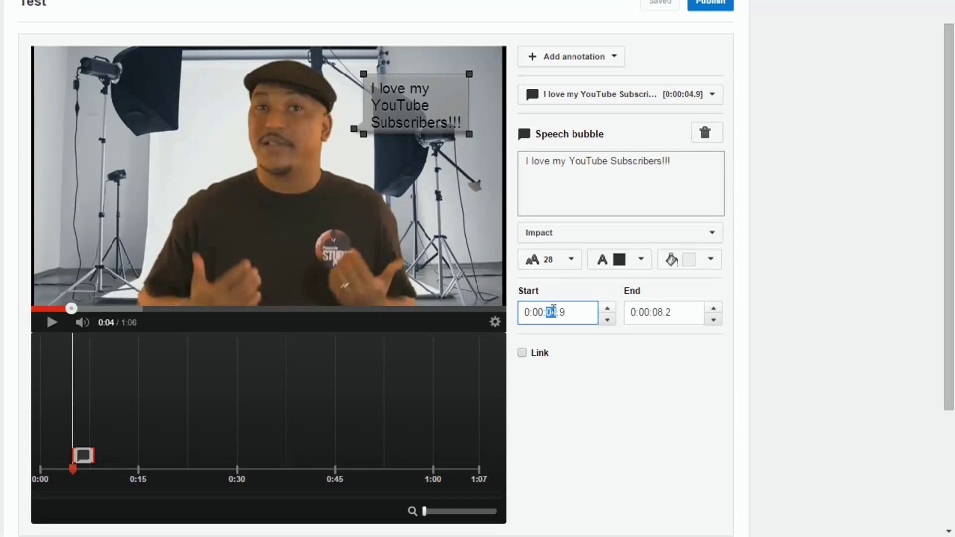
{"action": "key", "text": "Up"}
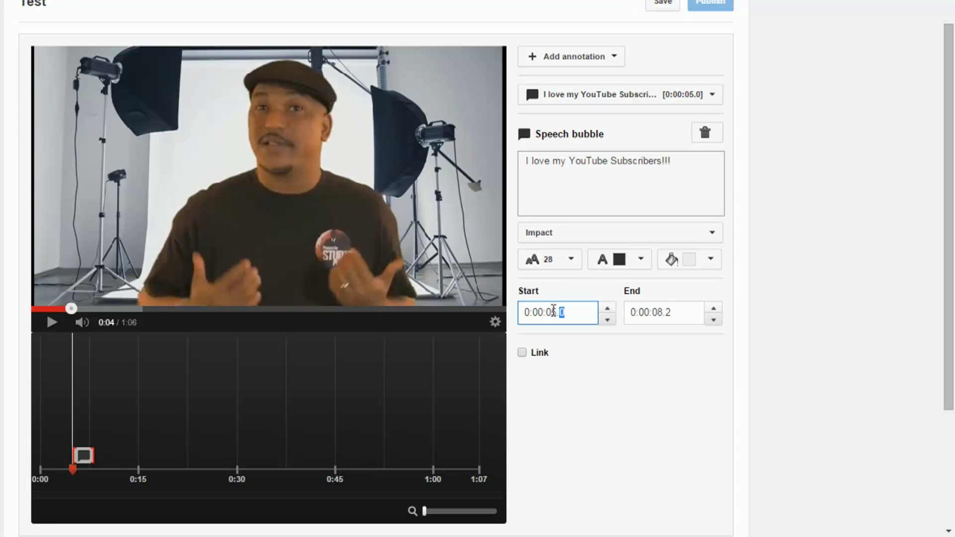
{"action": "left_click", "coordinate": [656, 312]}
{"action": "key", "text": "Down"}
{"action": "key", "text": "Down"}
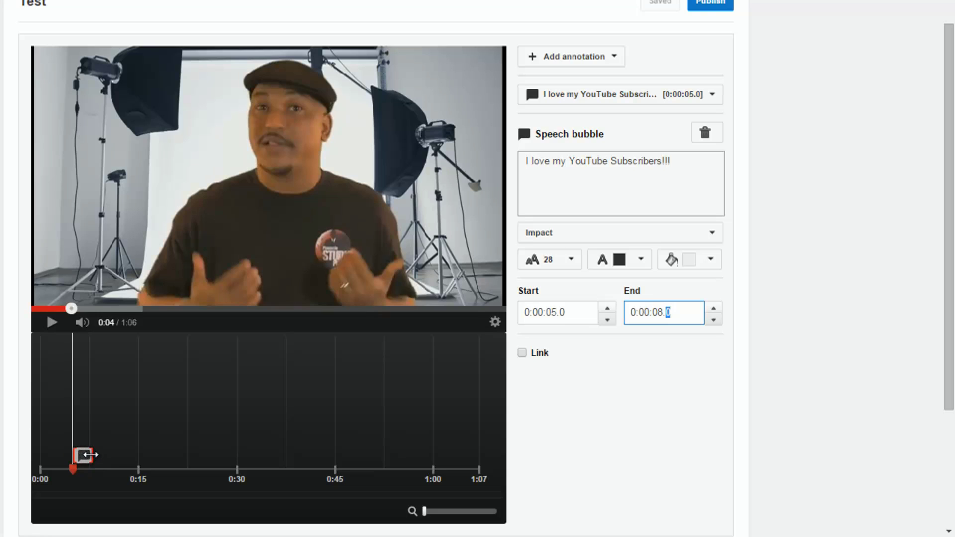
{"action": "left_click_drag", "start_coordinate": [90, 455], "coordinate": [112, 457]}
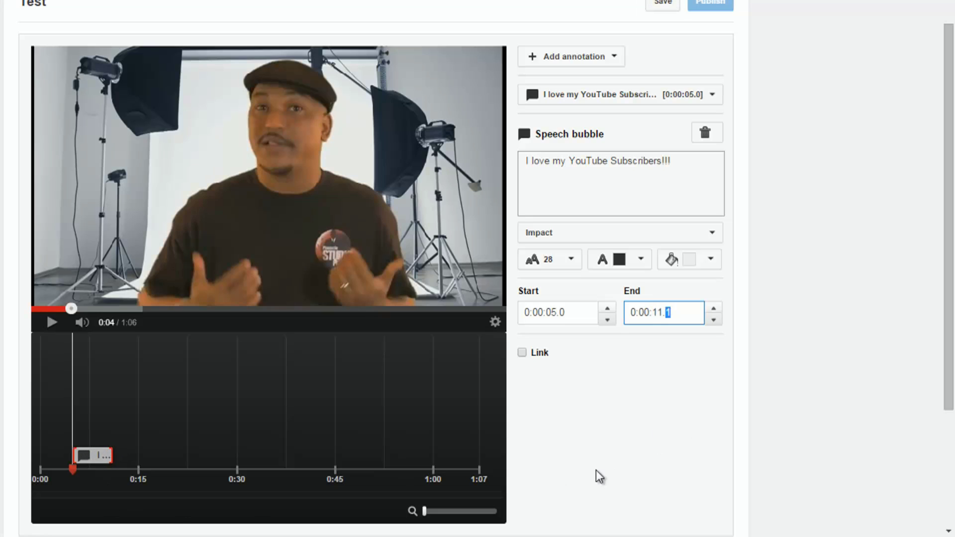
{"action": "left_click", "coordinate": [522, 353]}
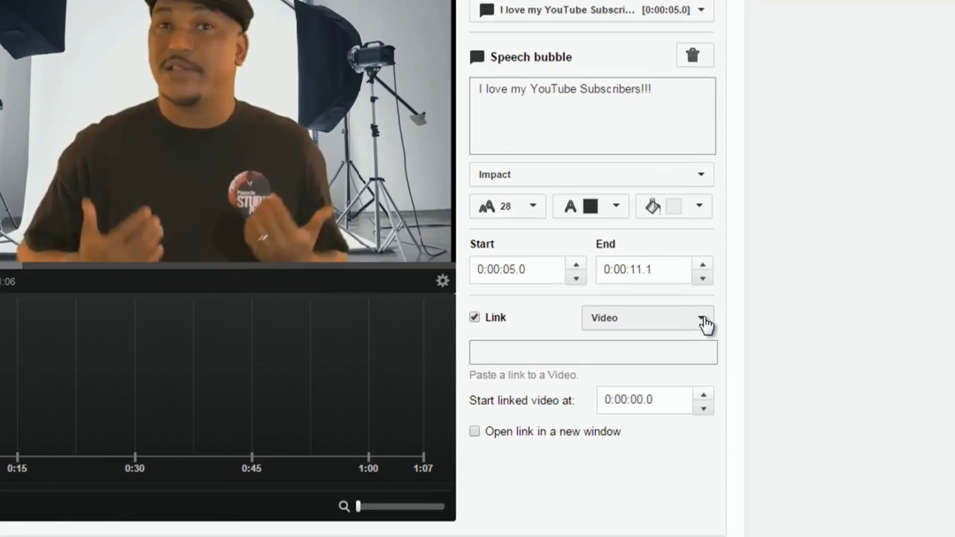
{"action": "left_click", "coordinate": [715, 354]}
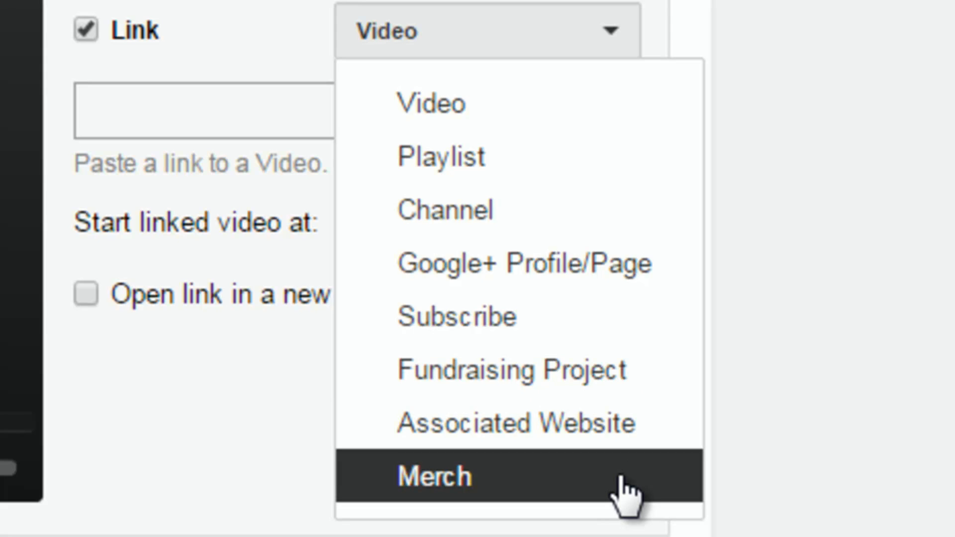
{"action": "left_click", "coordinate": [495, 119]}
{"action": "left_click", "coordinate": [234, 110]}
{"action": "right_click", "coordinate": [237, 110]}
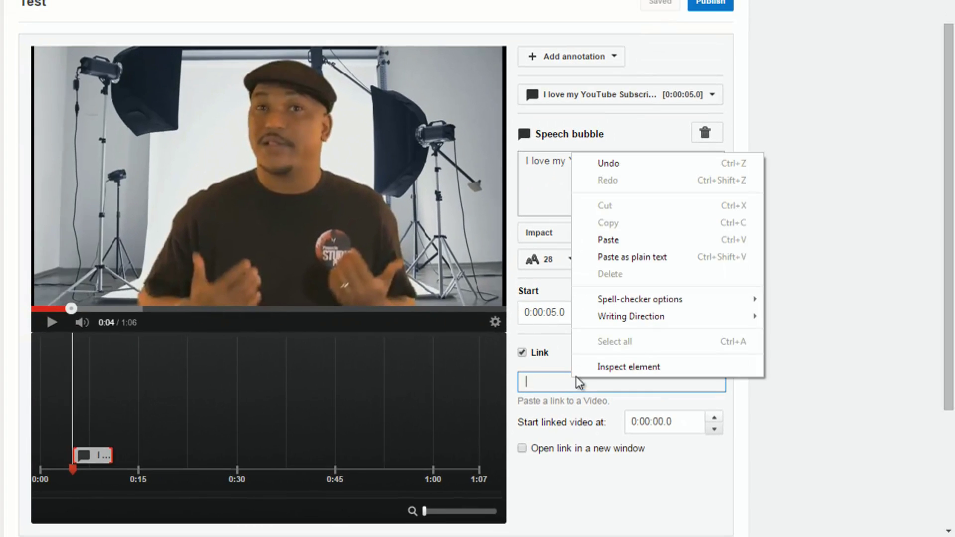
{"action": "left_click", "coordinate": [607, 234]}
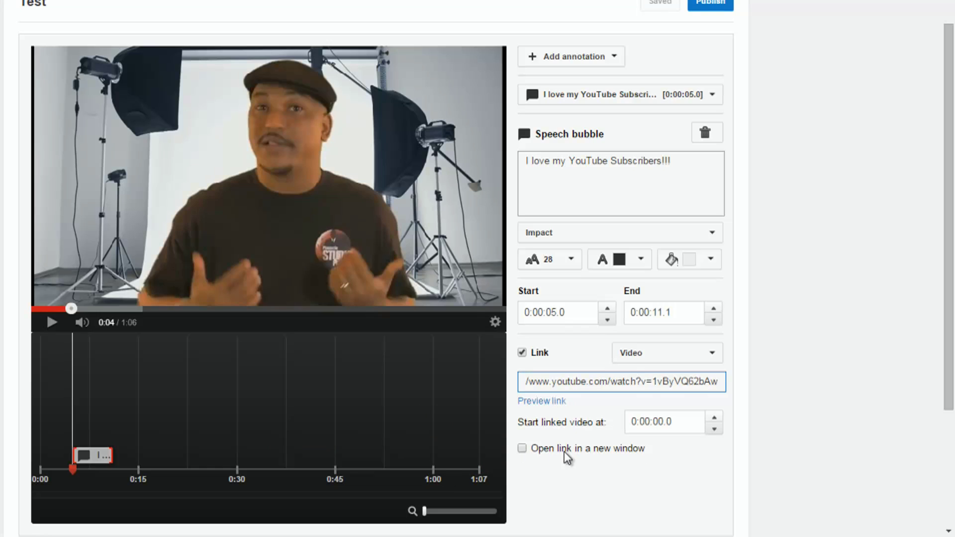
Step: Make the speech bubble's link open in a new window, and preview the linked video before returning to the editor
{"action": "left_click", "coordinate": [523, 449]}
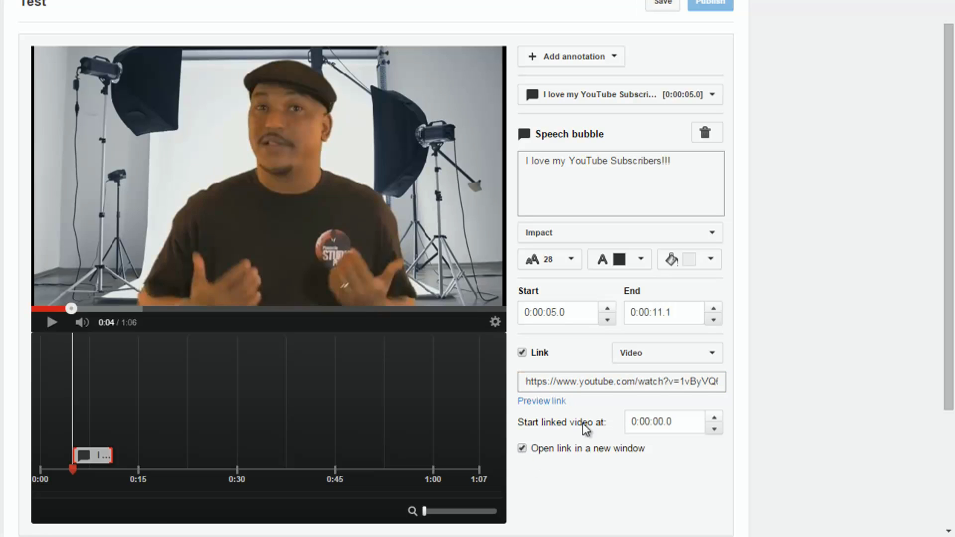
{"action": "left_click", "coordinate": [546, 406]}
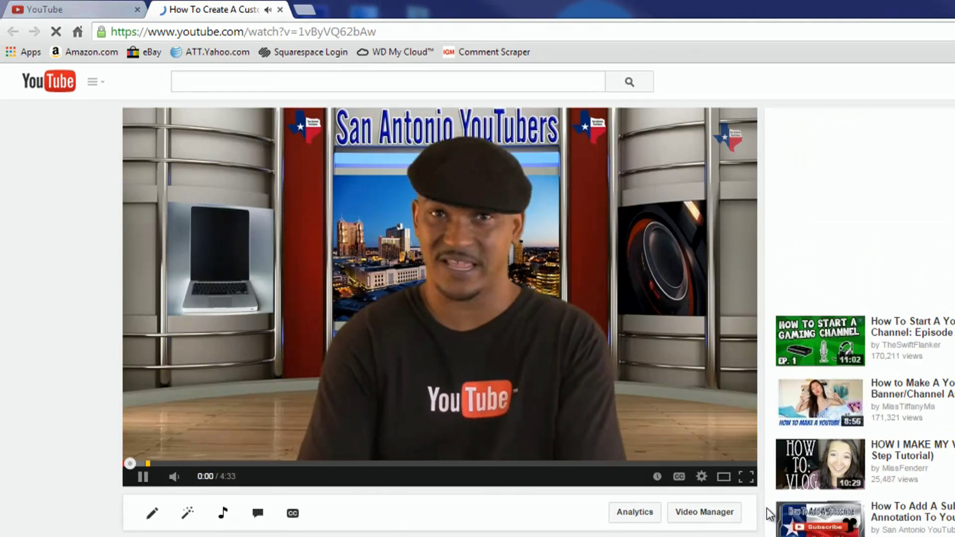
{"action": "left_click", "coordinate": [280, 9]}
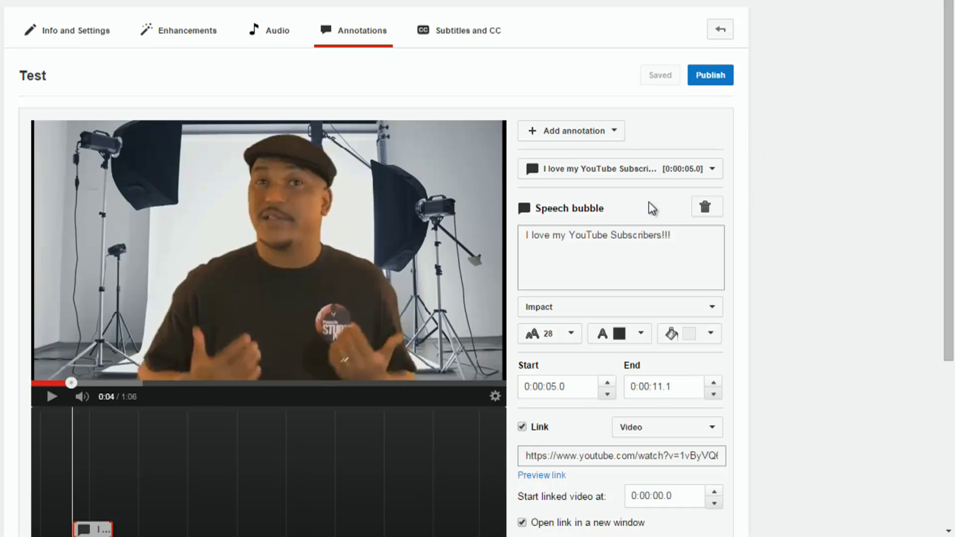
Step: Add a note annotation, place it in the upper-left area of the video frame, and make its box taller
{"action": "left_click", "coordinate": [616, 132]}
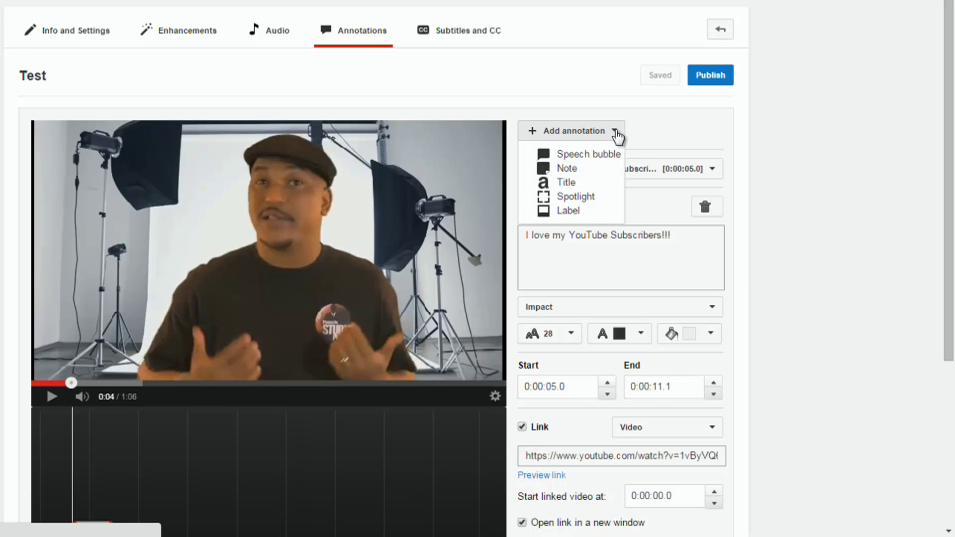
{"action": "left_click", "coordinate": [591, 171]}
{"action": "left_click_drag", "start_coordinate": [150, 151], "coordinate": [143, 219]}
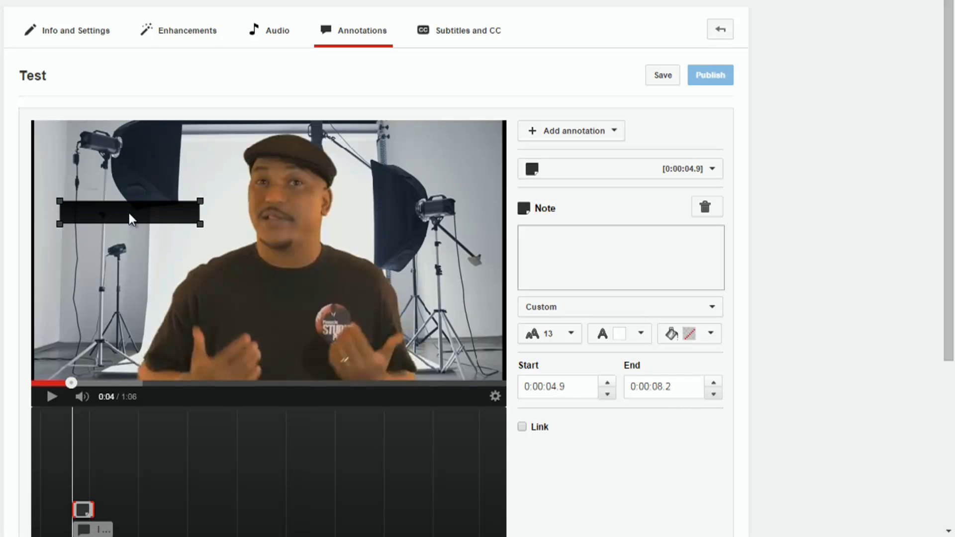
{"action": "left_click_drag", "start_coordinate": [130, 213], "coordinate": [128, 170]}
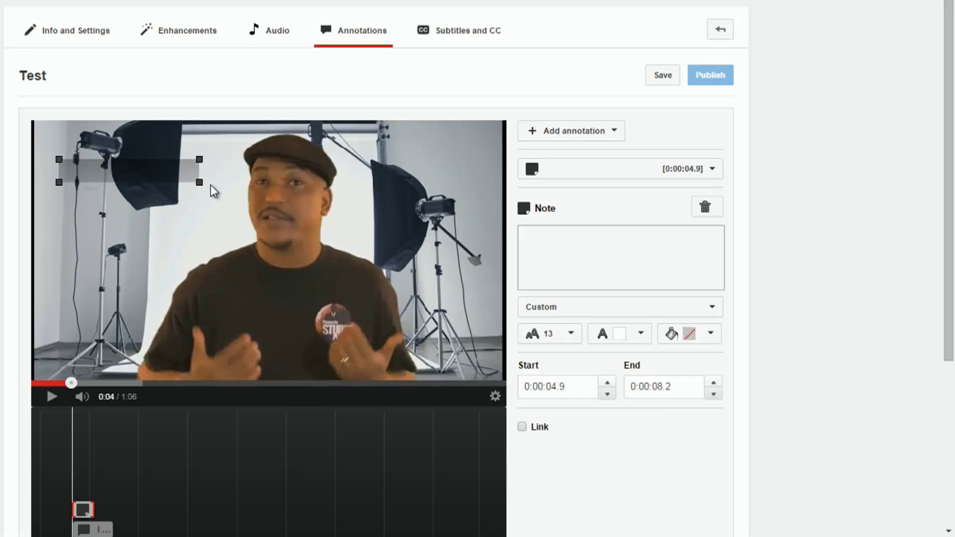
{"action": "left_click_drag", "start_coordinate": [199, 183], "coordinate": [195, 230]}
Step: Enter "I goofed up It's 5 not 10 seconds" as the note's text and shrink its box to fit
{"action": "left_click", "coordinate": [552, 233]}
{"action": "type", "text": "I "}
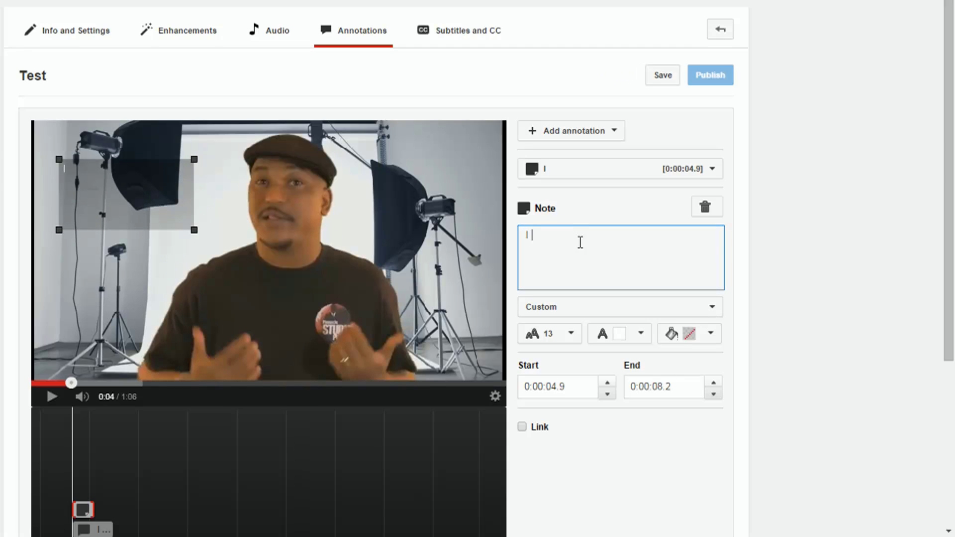
{"action": "type", "text": "goofed up It's "}
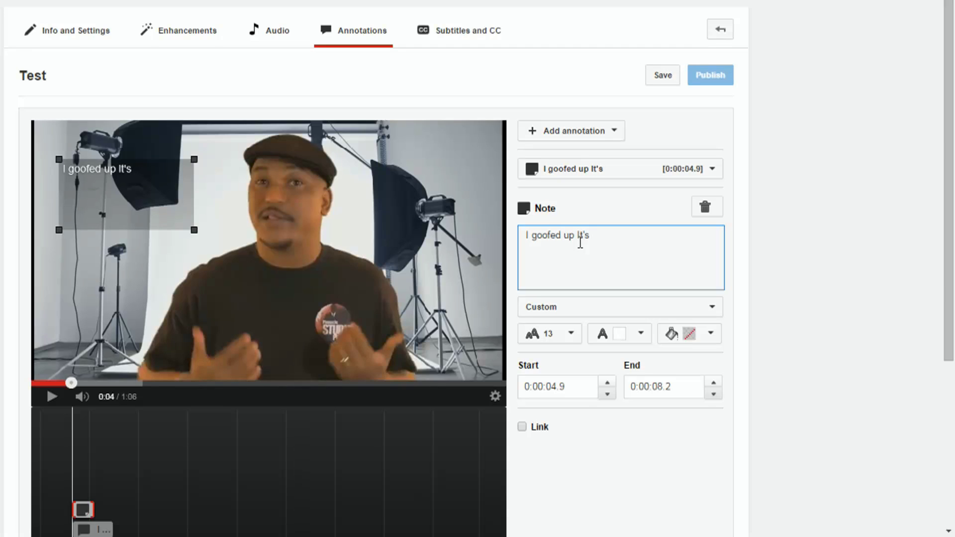
{"action": "type", "text": "5 not 10 seconds"}
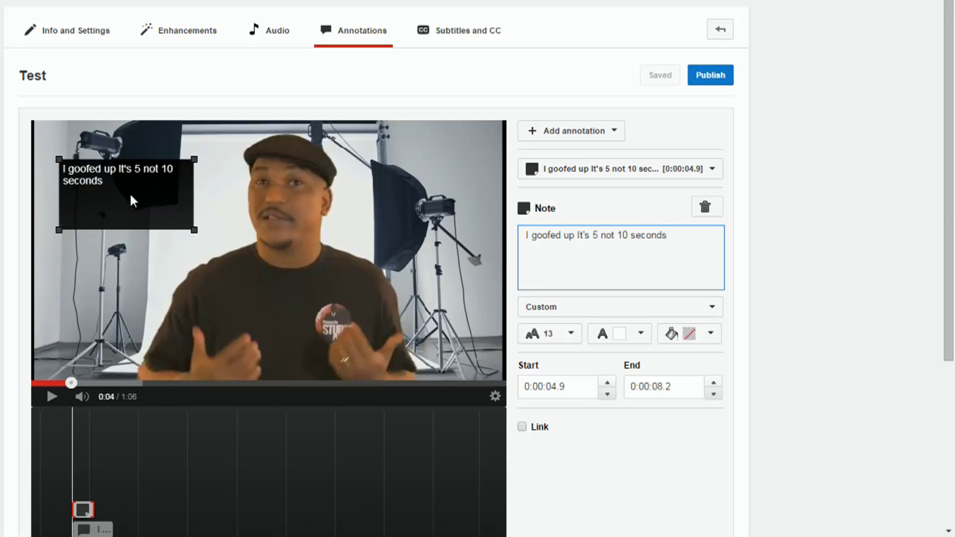
{"action": "left_click_drag", "start_coordinate": [194, 230], "coordinate": [182, 191]}
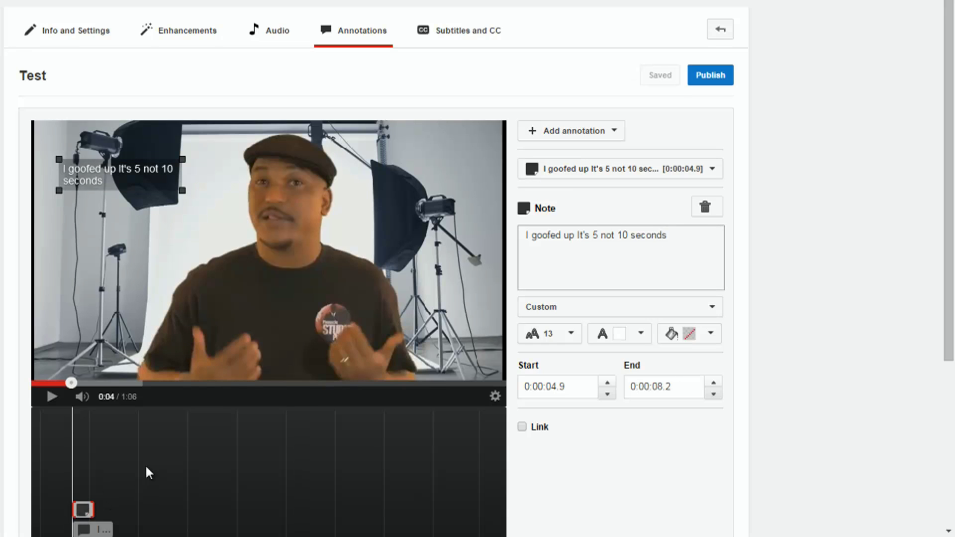
Step: Move the note along the timeline so it runs from 0:00:14.7 to 0:00:18.1
{"action": "scroll", "coordinate": [245, 490], "scroll_direction": "down", "scroll_amount": 2}
{"action": "scroll", "coordinate": [244, 488], "scroll_direction": "up", "scroll_amount": 2}
{"action": "scroll", "coordinate": [98, 484], "scroll_direction": "down", "scroll_amount": 2}
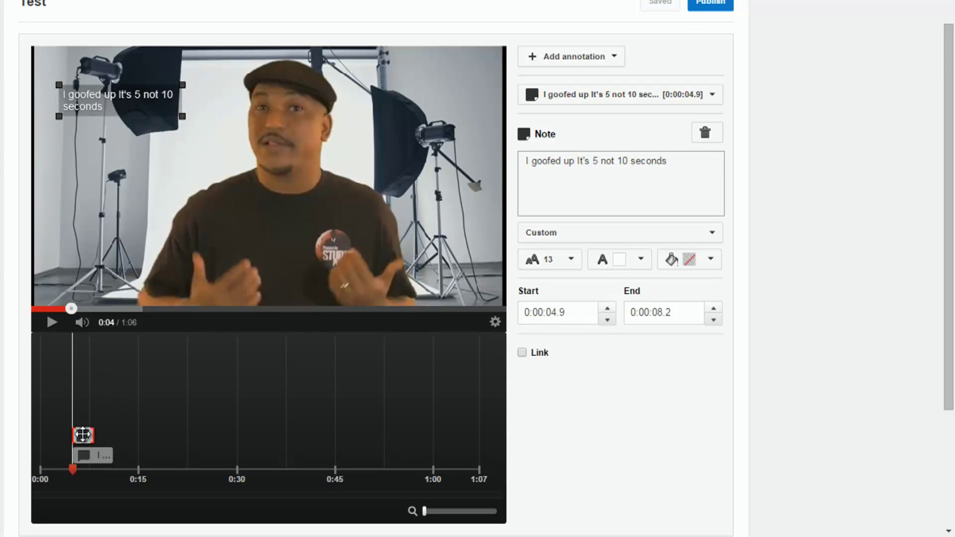
{"action": "left_click_drag", "start_coordinate": [83, 435], "coordinate": [126, 437]}
{"action": "left_click_drag", "start_coordinate": [147, 443], "coordinate": [149, 445]}
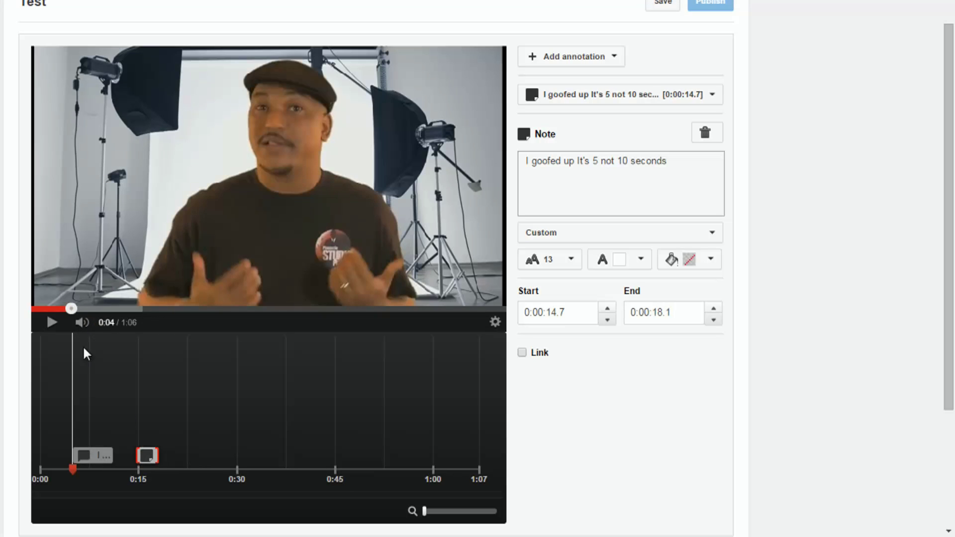
Step: With the playhead at 0:15, replace the note's text with "Website Under Construction" and place it in the video frame's upper-left corner
{"action": "mouse_move", "coordinate": [74, 309]}
{"action": "left_mouse_down"}
{"action": "mouse_move", "coordinate": [132, 318]}
{"action": "mouse_move", "coordinate": [149, 337]}
{"action": "left_mouse_up"}
{"action": "mouse_move", "coordinate": [111, 102]}
{"action": "left_mouse_down"}
{"action": "mouse_move", "coordinate": [154, 126]}
{"action": "mouse_move", "coordinate": [182, 163]}
{"action": "left_mouse_up"}
{"action": "left_click", "coordinate": [686, 165]}
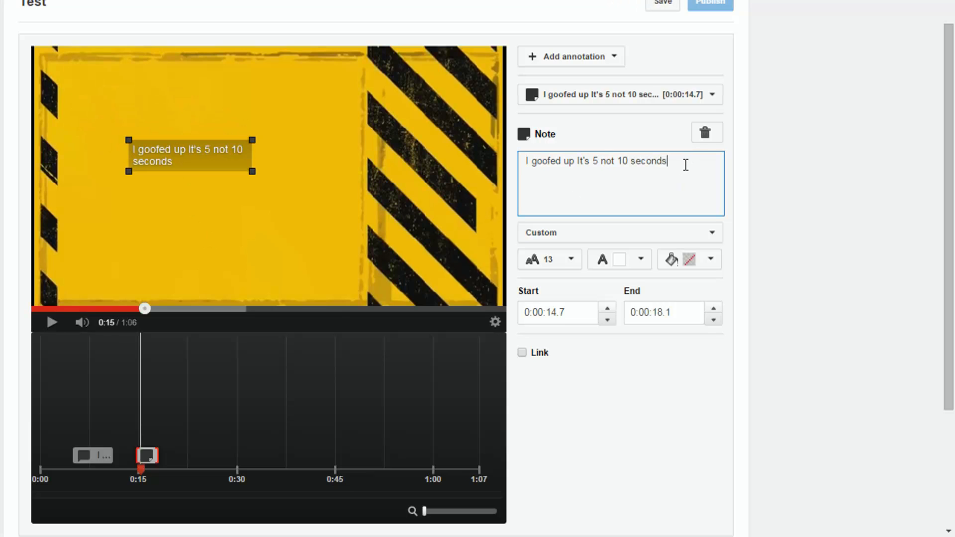
{"action": "left_click_drag", "start_coordinate": [685, 165], "coordinate": [473, 171]}
{"action": "type", "text": "Websi"}
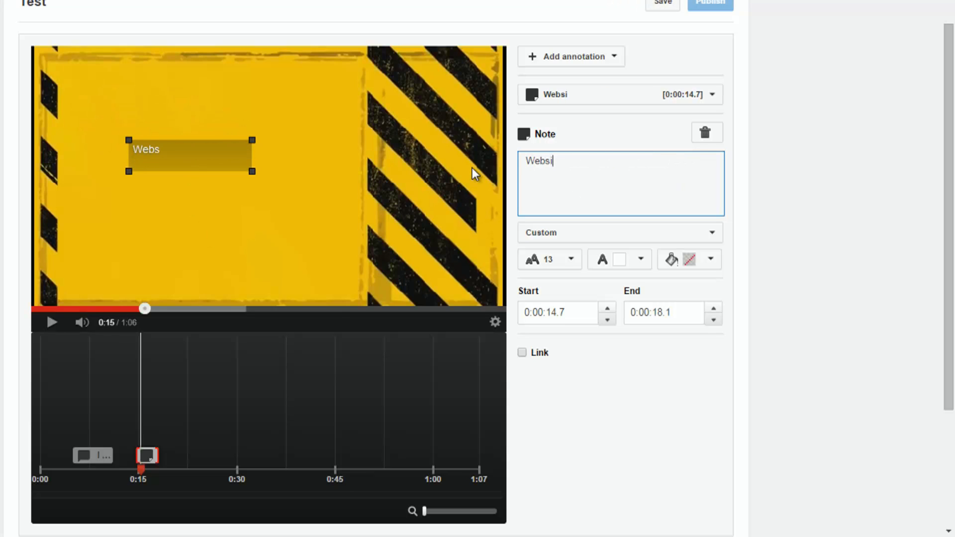
{"action": "type", "text": "te Under Cons"}
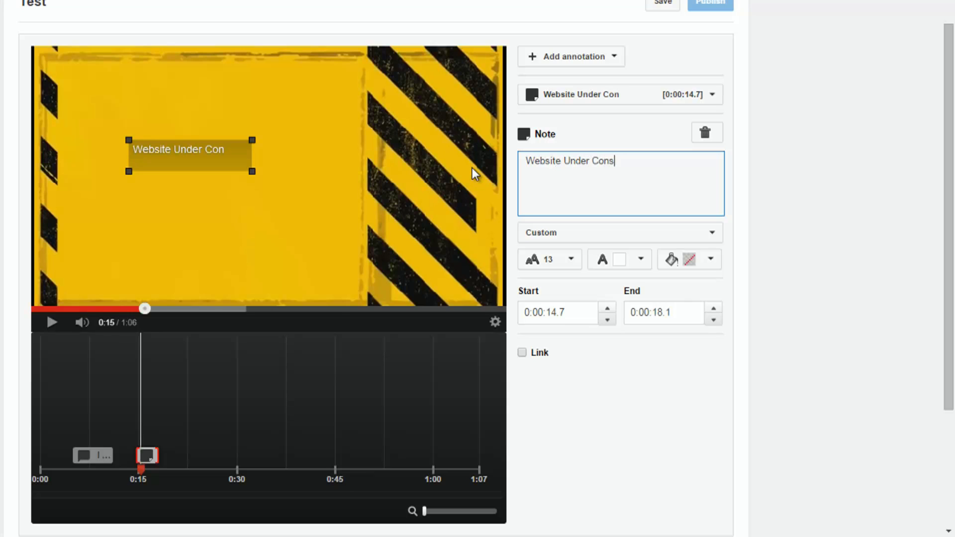
{"action": "type", "text": "truction"}
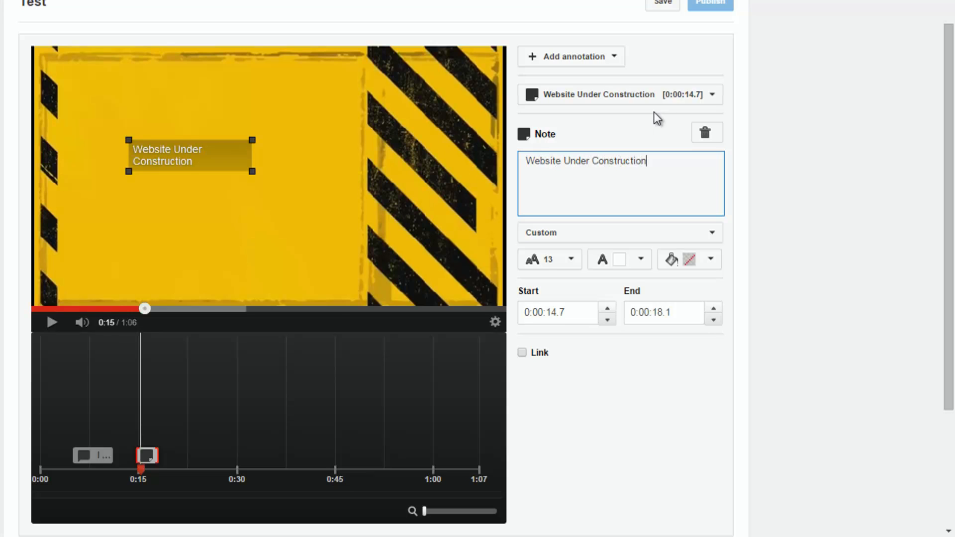
{"action": "left_click_drag", "start_coordinate": [196, 165], "coordinate": [126, 94]}
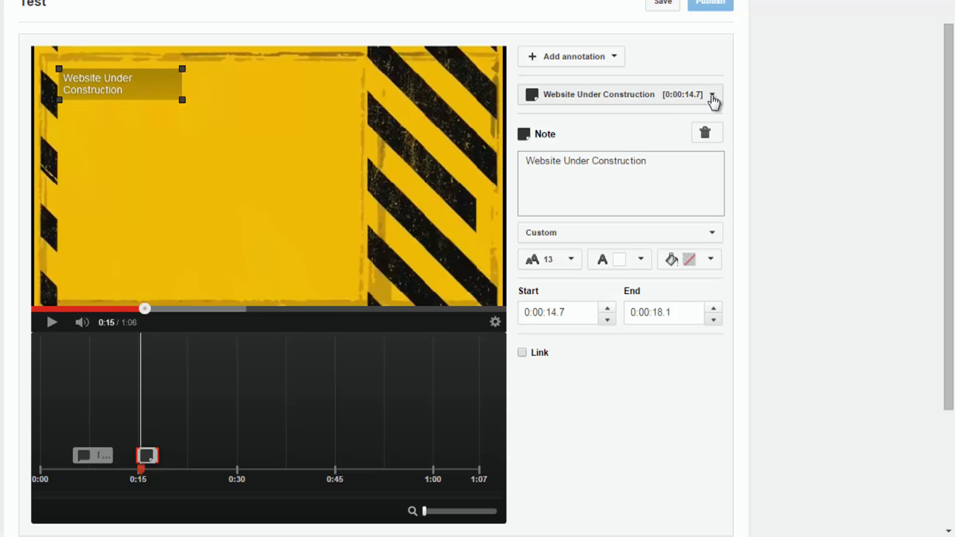
Step: Add a title annotation reading "Under Construction", and enlarge and shift its box so both words fit on the yellow area
{"action": "left_click", "coordinate": [621, 58]}
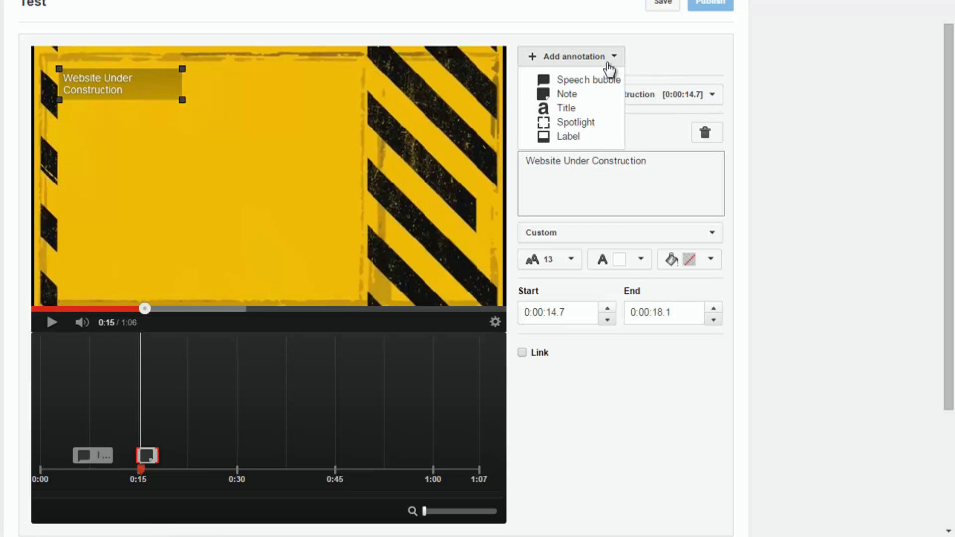
{"action": "left_click", "coordinate": [589, 109]}
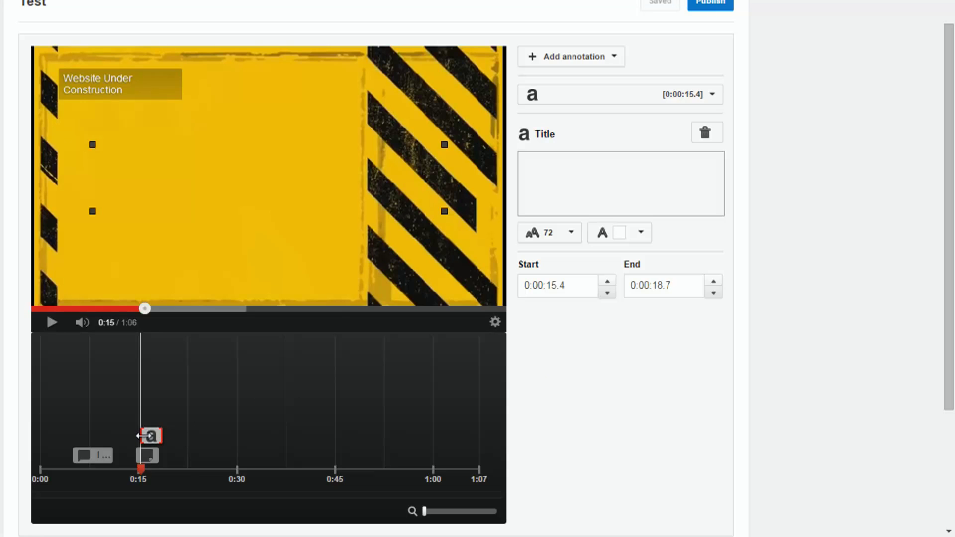
{"action": "left_click", "coordinate": [609, 181]}
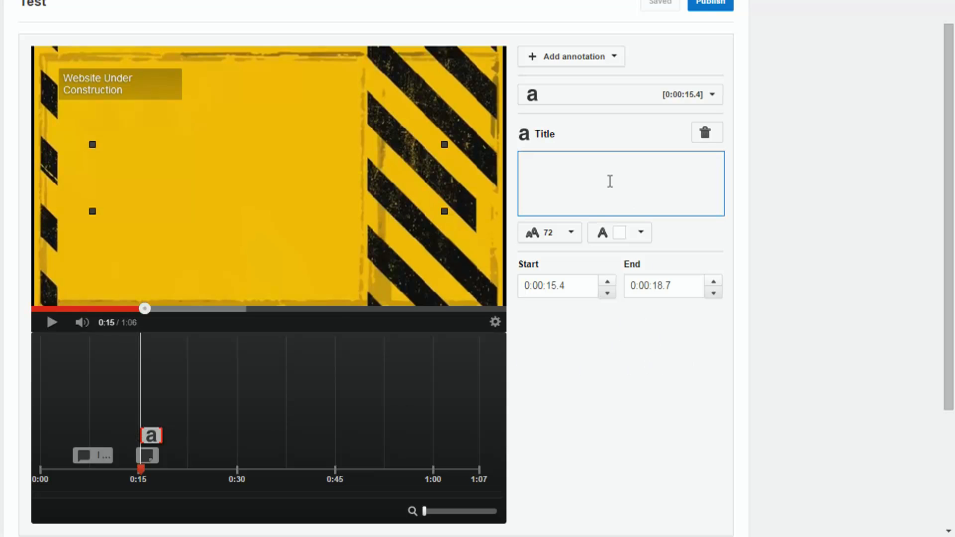
{"action": "type", "text": "Under "}
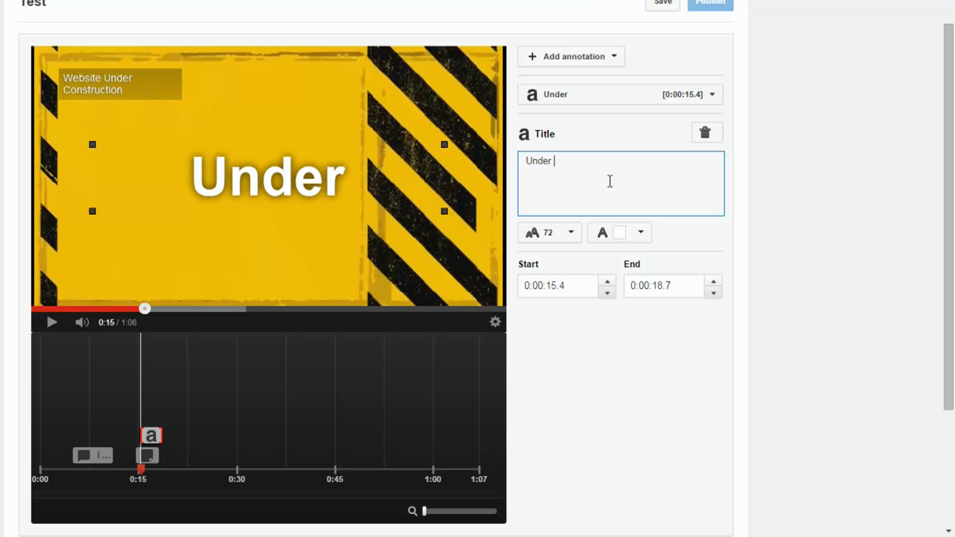
{"action": "type", "text": "Construction"}
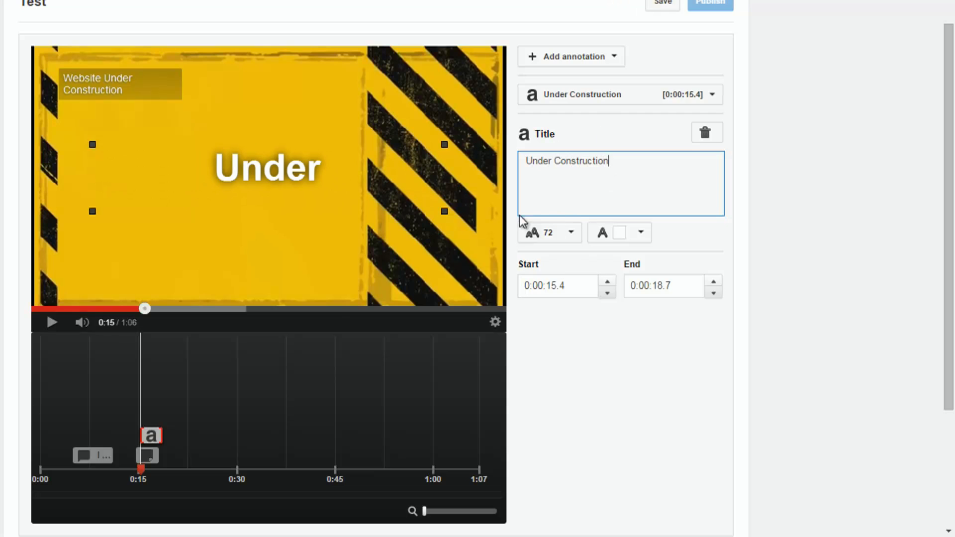
{"action": "left_click_drag", "start_coordinate": [445, 211], "coordinate": [441, 244]}
{"action": "mouse_move", "coordinate": [314, 188]}
{"action": "left_mouse_down"}
{"action": "mouse_move", "coordinate": [264, 167]}
{"action": "mouse_move", "coordinate": [252, 182]}
{"action": "left_mouse_up"}
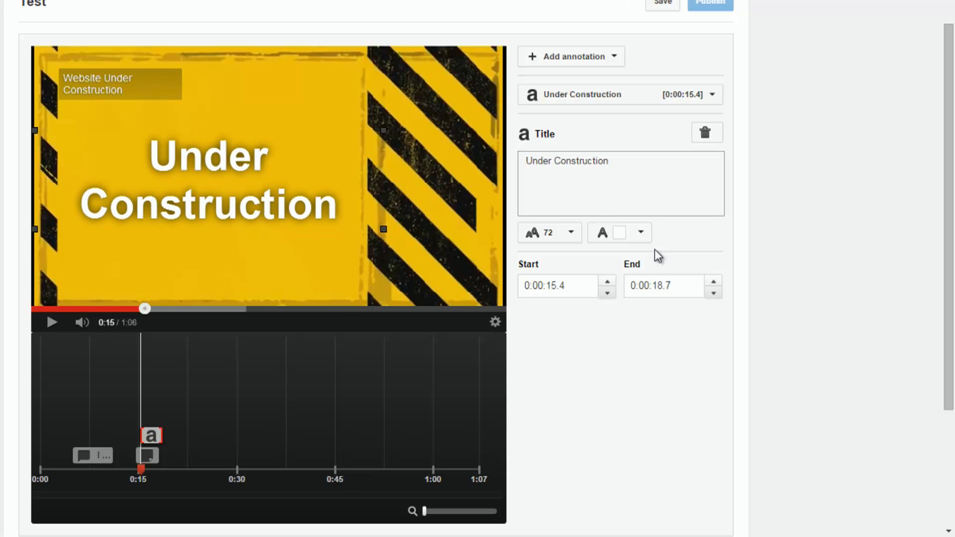
{"action": "left_click", "coordinate": [676, 169]}
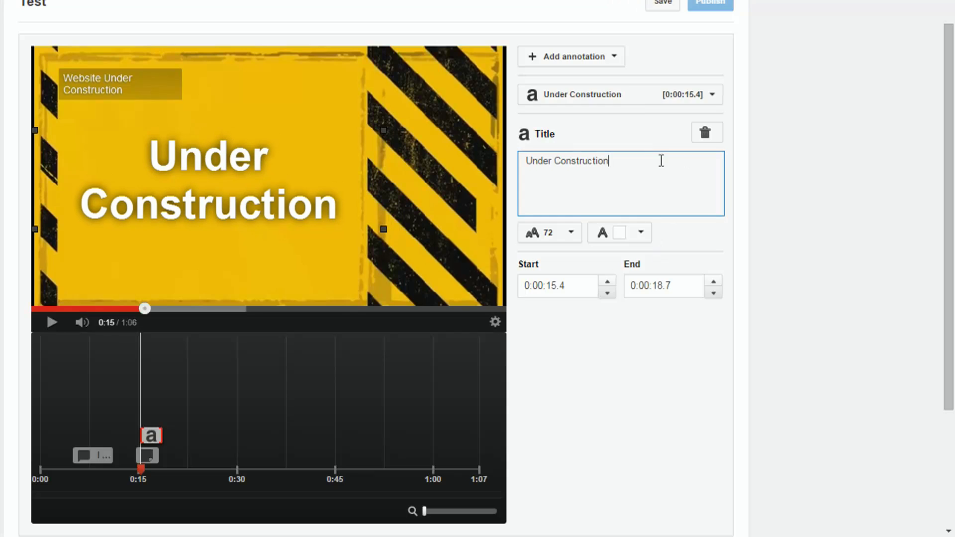
{"action": "left_click", "coordinate": [615, 58]}
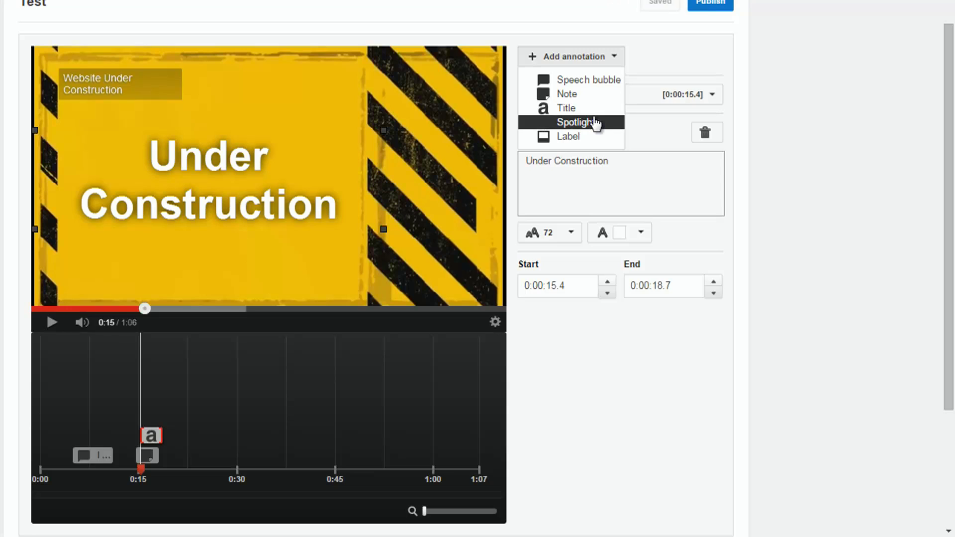
{"action": "left_click", "coordinate": [792, 105]}
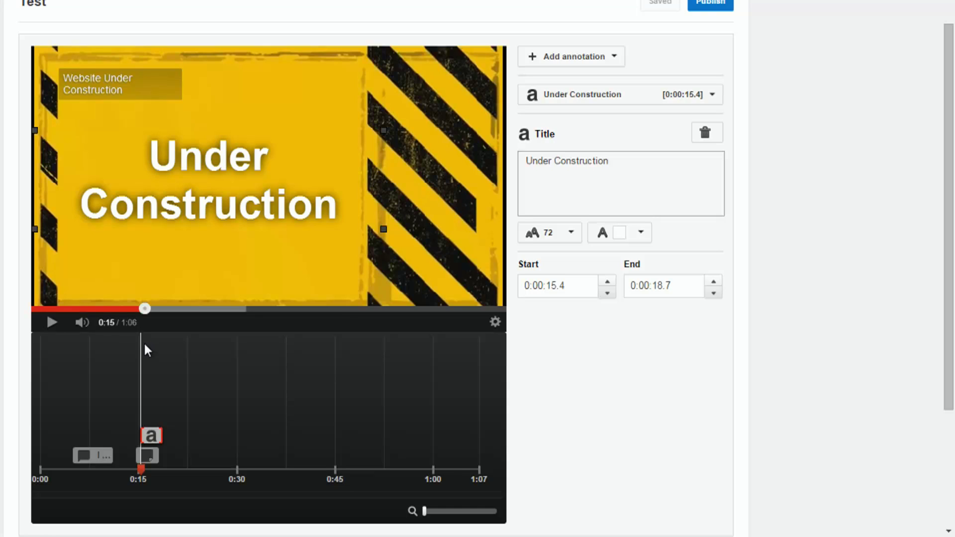
Step: With the playhead at 0:32, add a spotlight annotation framing the inset video above the thumbnails, and give it the text "The Piece"
{"action": "left_click_drag", "start_coordinate": [151, 311], "coordinate": [272, 332]}
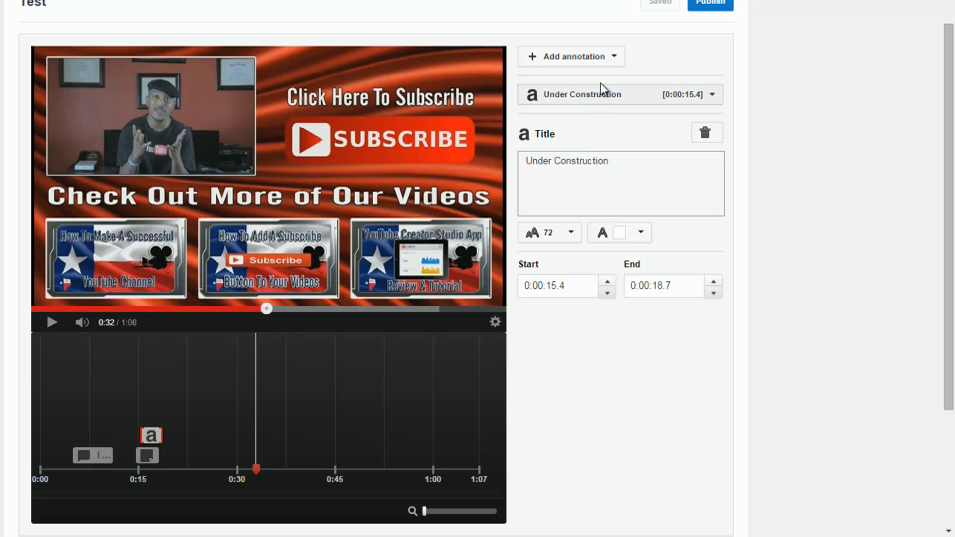
{"action": "left_click", "coordinate": [615, 58]}
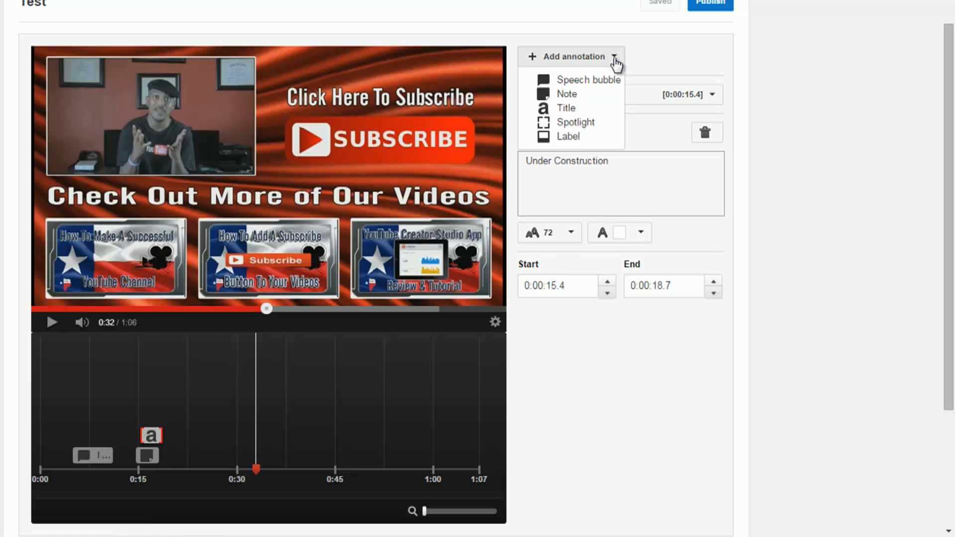
{"action": "left_click", "coordinate": [598, 124]}
{"action": "left_click_drag", "start_coordinate": [258, 163], "coordinate": [102, 87]}
{"action": "left_click_drag", "start_coordinate": [161, 128], "coordinate": [257, 179]}
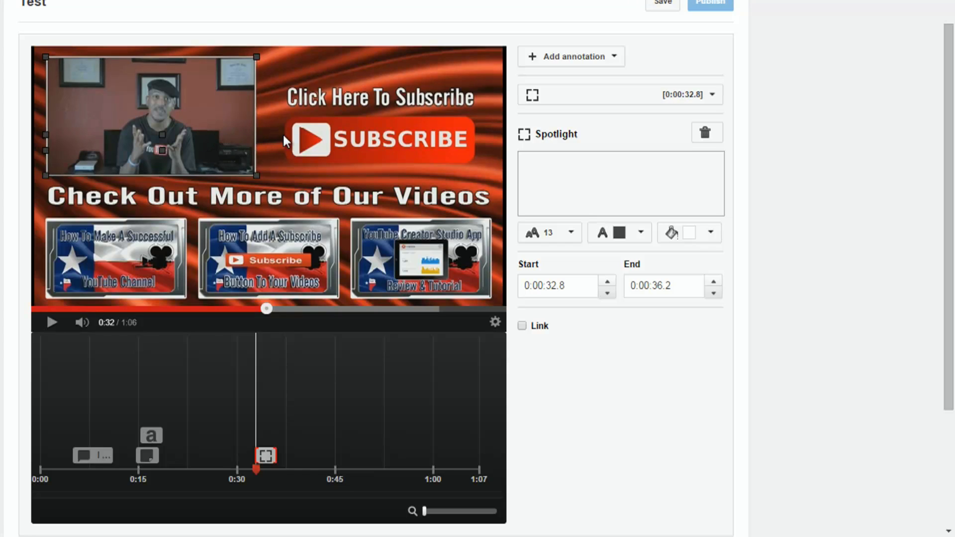
{"action": "left_click", "coordinate": [562, 174]}
{"action": "type", "text": "The Piece"}
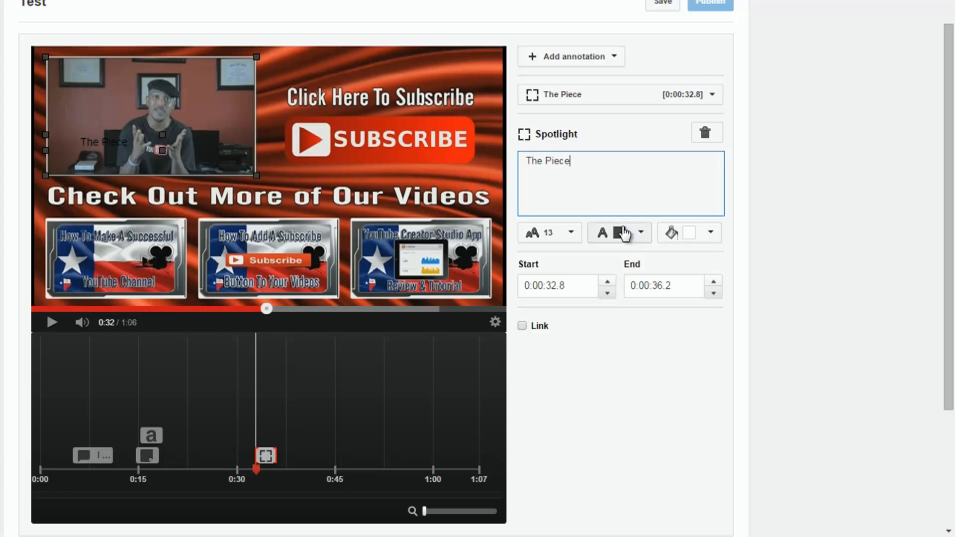
Step: Change the color of the spotlight's "The Piece" text to white
{"action": "left_click", "coordinate": [642, 234]}
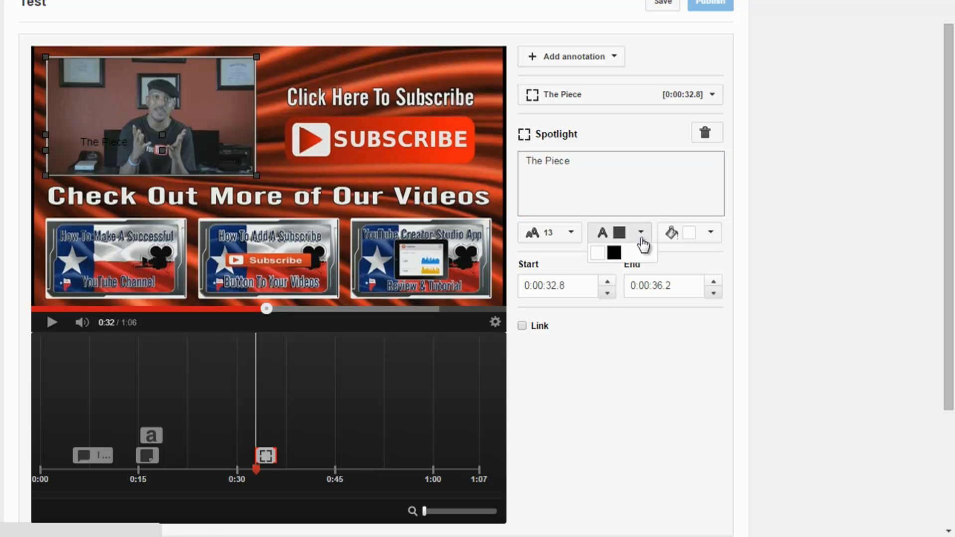
{"action": "left_click", "coordinate": [603, 260]}
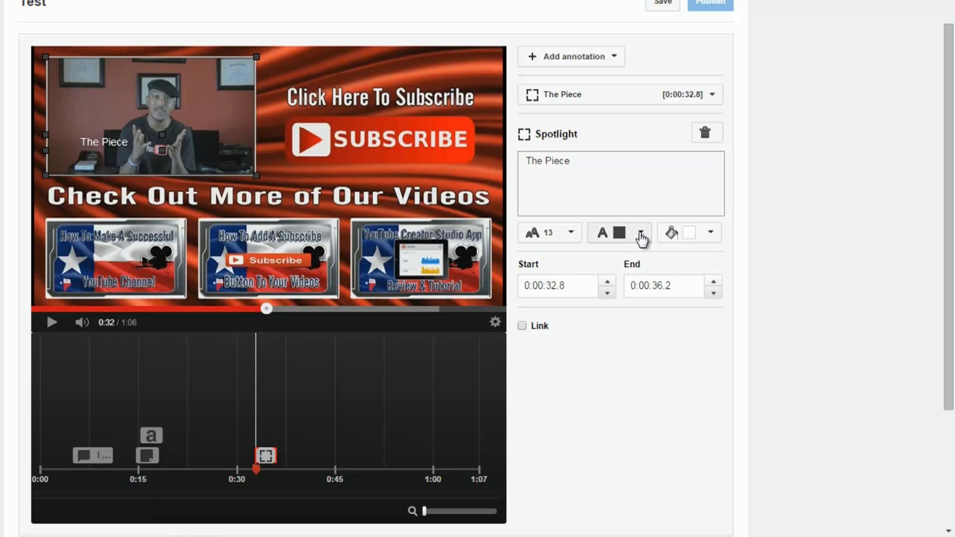
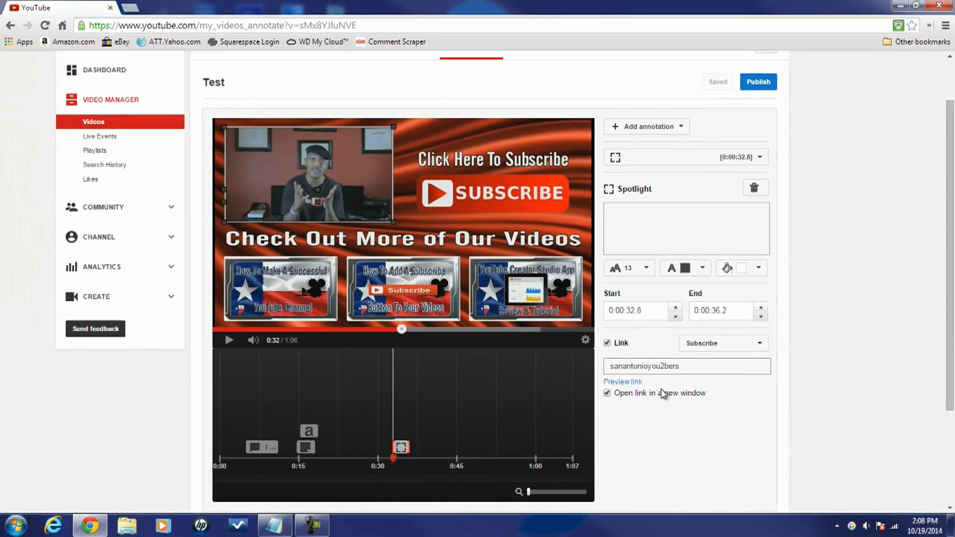
Step: Preview the spotlight's Subscribe link, and from the channel page go through Creator Studio to the Test video's watch page
{"action": "left_click", "coordinate": [625, 383]}
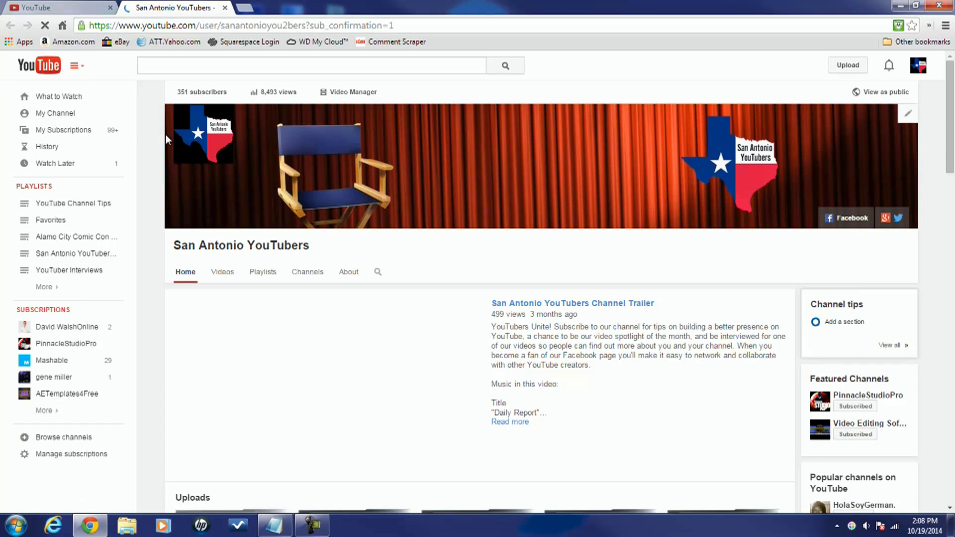
{"action": "left_click", "coordinate": [919, 65]}
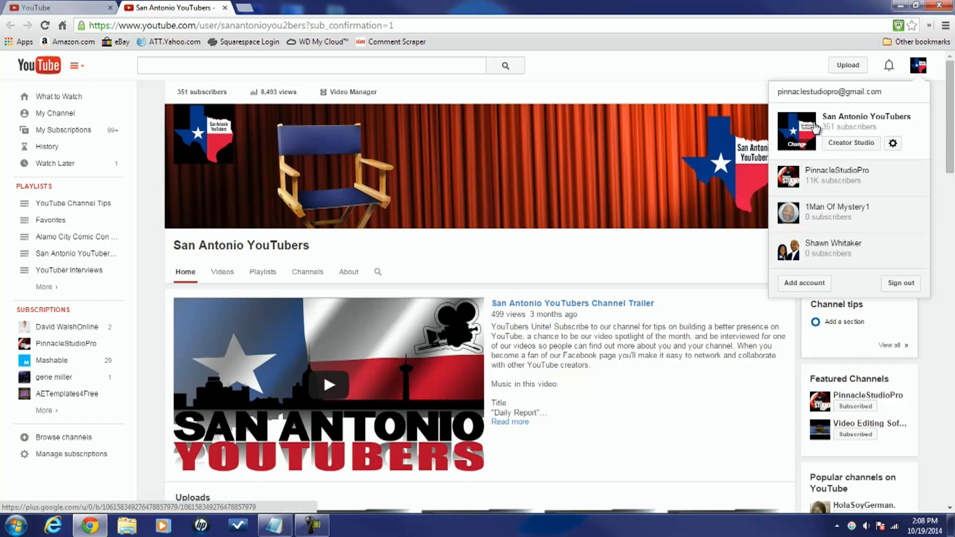
{"action": "left_click", "coordinate": [851, 143]}
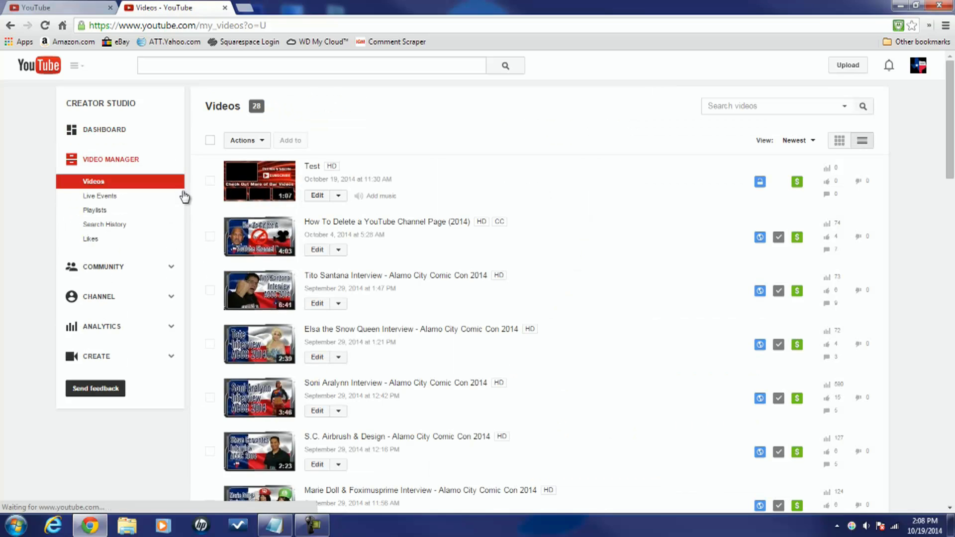
{"action": "left_click", "coordinate": [319, 170]}
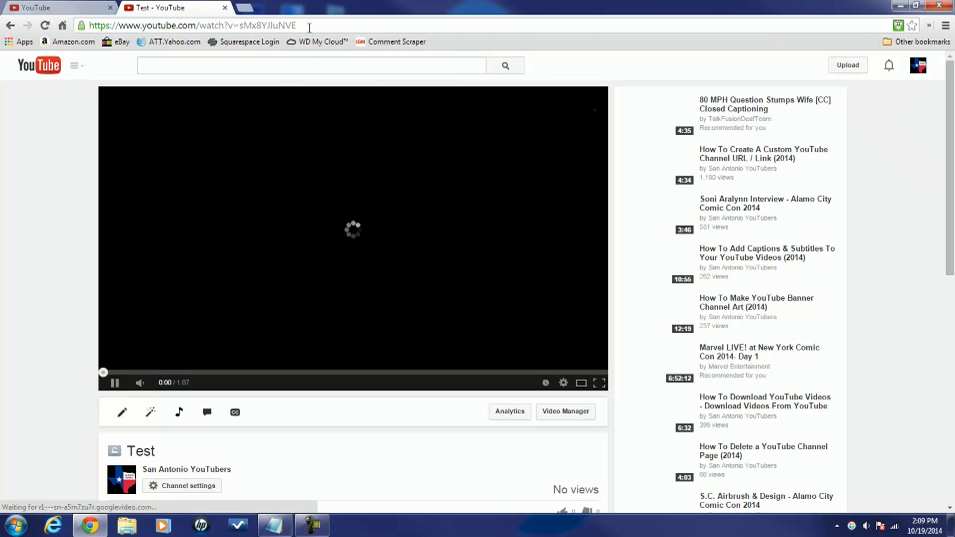
Step: Copy the Test video's web address and close its browser tab to return to the annotation editor
{"action": "left_click", "coordinate": [276, 25]}
{"action": "right_click", "coordinate": [276, 26]}
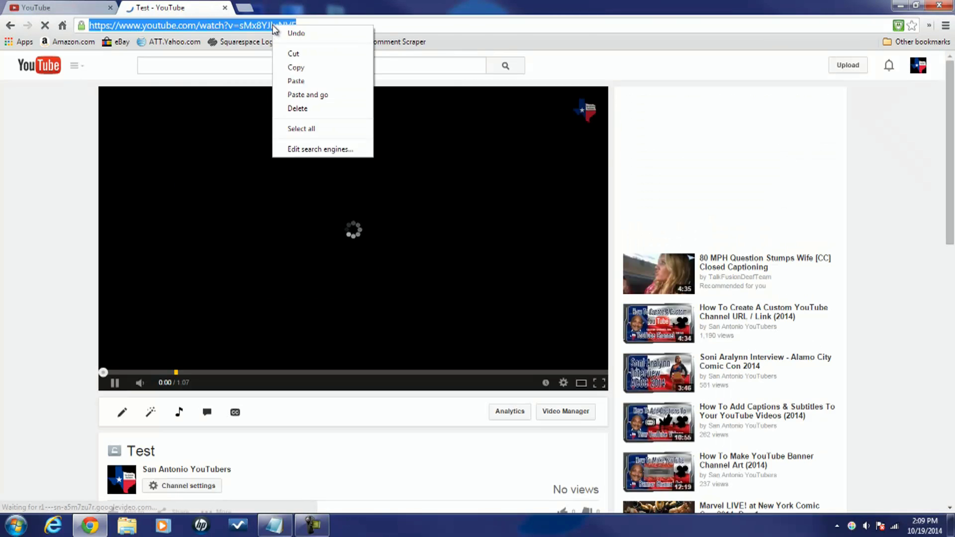
{"action": "left_click", "coordinate": [297, 66]}
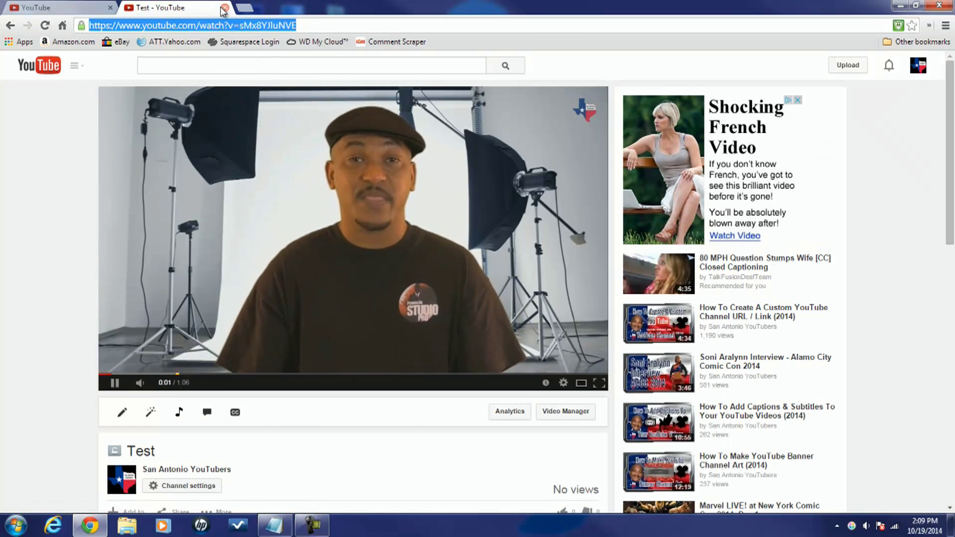
{"action": "key", "text": "ctrl+w"}
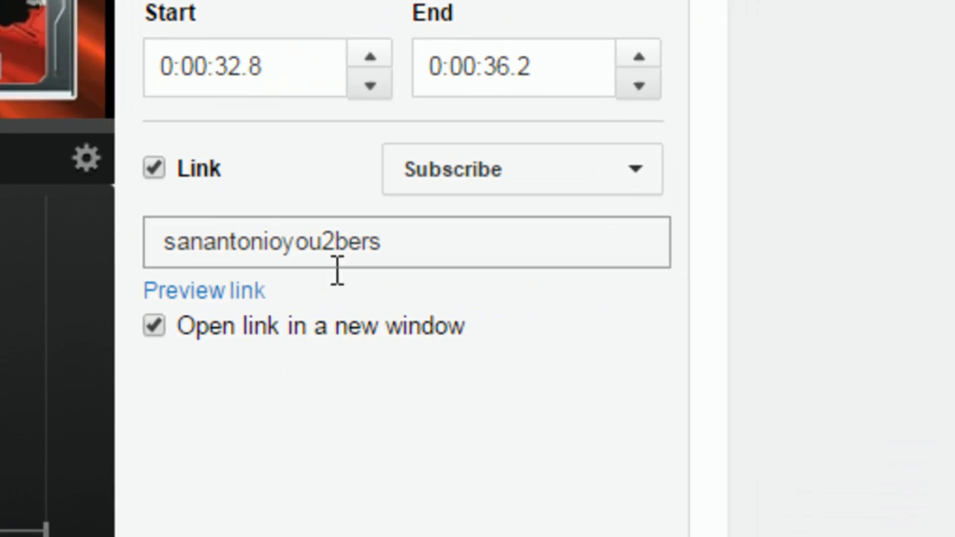
Step: Change the spotlight's link type to Video with the copied Test video address, and set the linked video to start at 0:00:05.0
{"action": "left_click", "coordinate": [641, 184]}
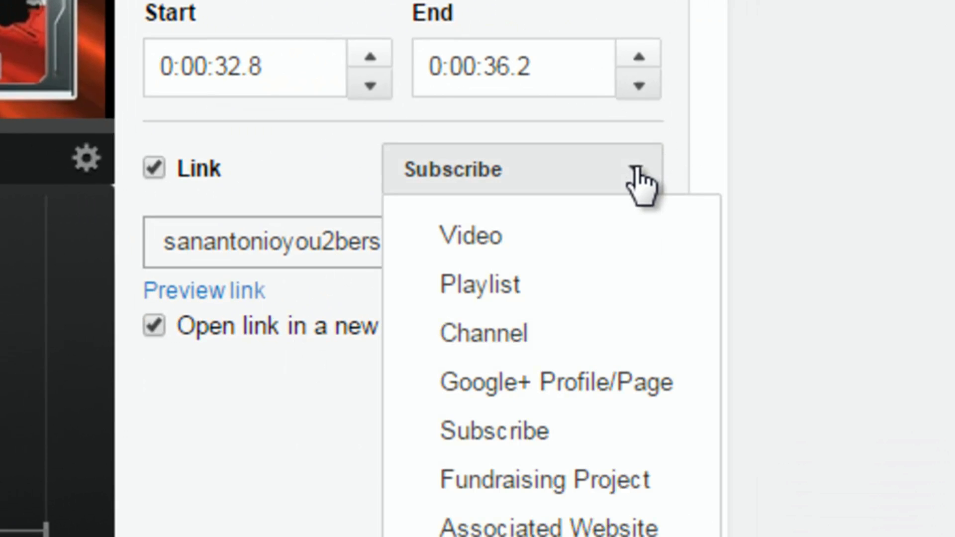
{"action": "left_click", "coordinate": [537, 243]}
{"action": "left_click", "coordinate": [267, 241]}
{"action": "right_click", "coordinate": [268, 243]}
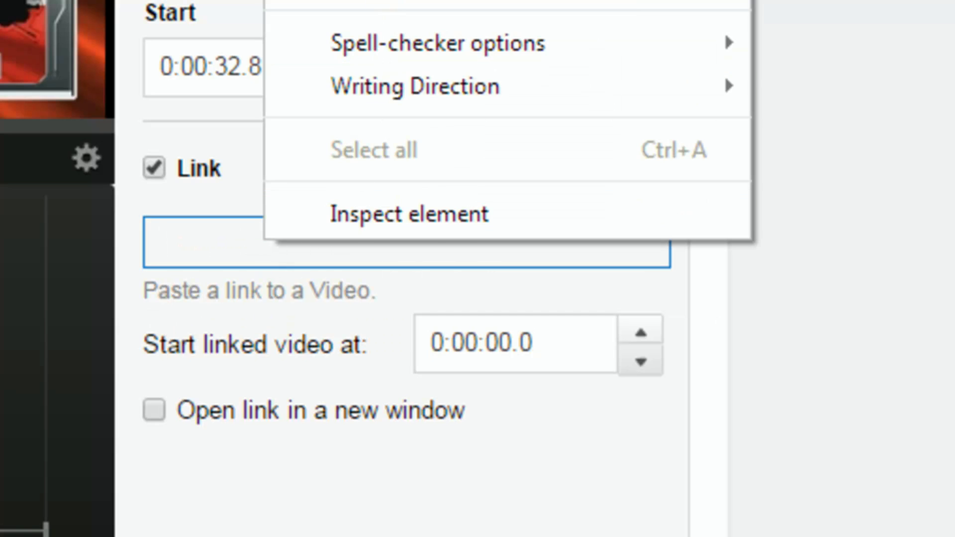
{"action": "left_click", "coordinate": [383, 2]}
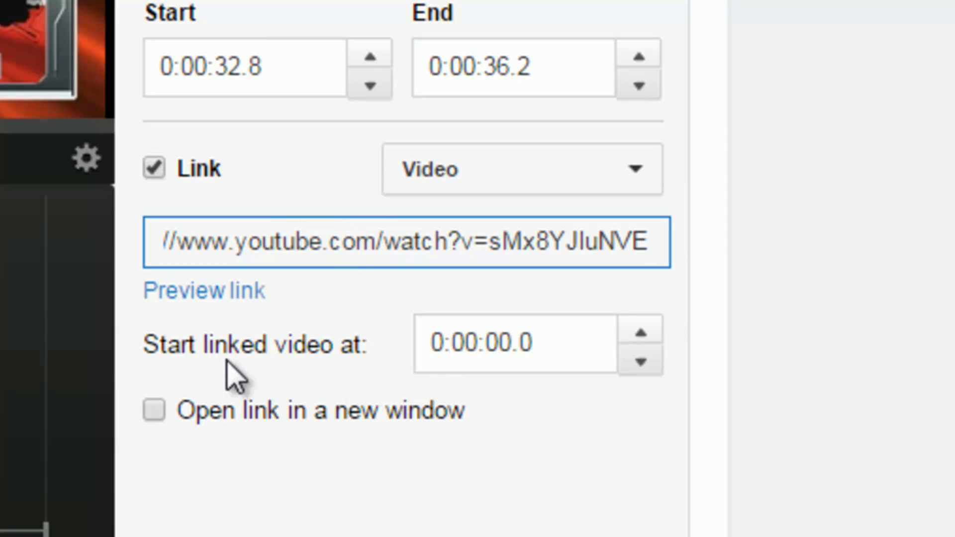
{"action": "double_click", "coordinate": [500, 344]}
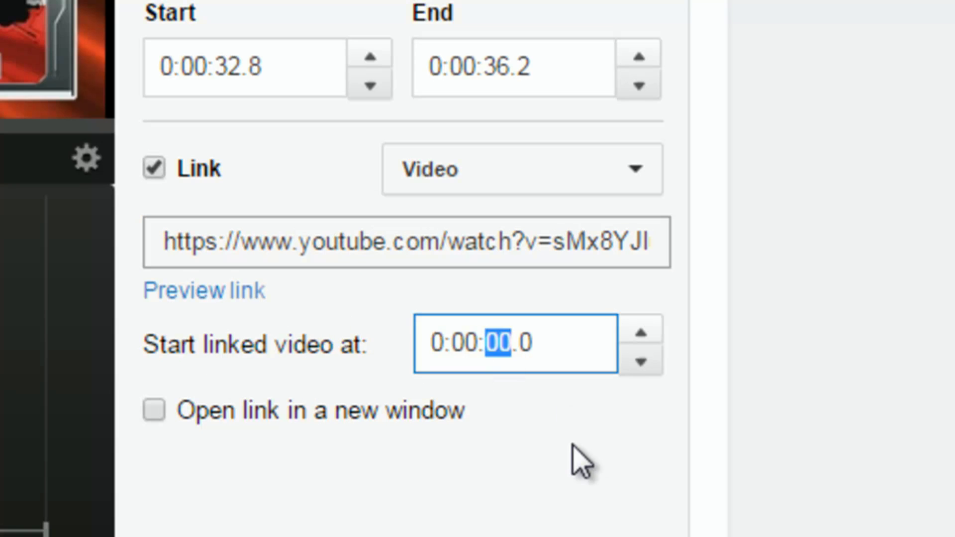
{"action": "type", "text": "05"}
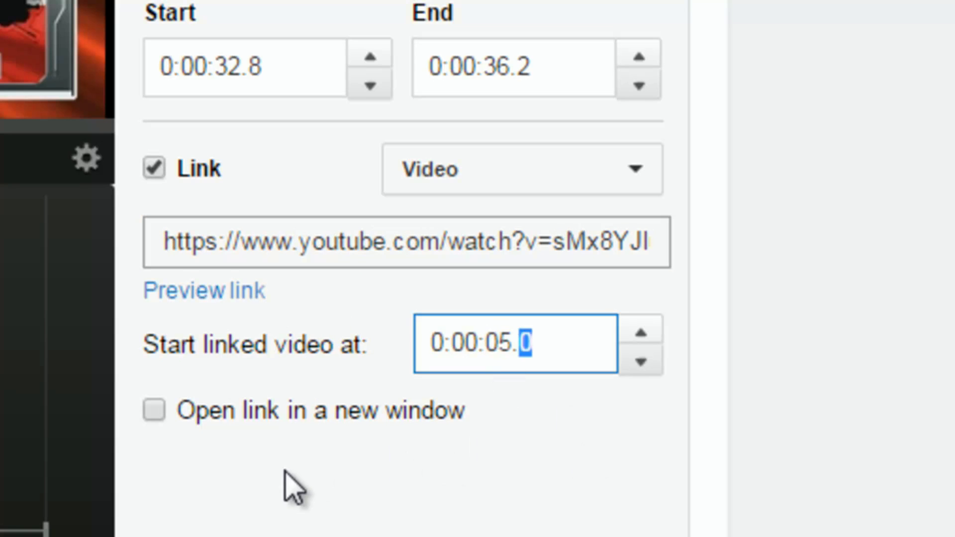